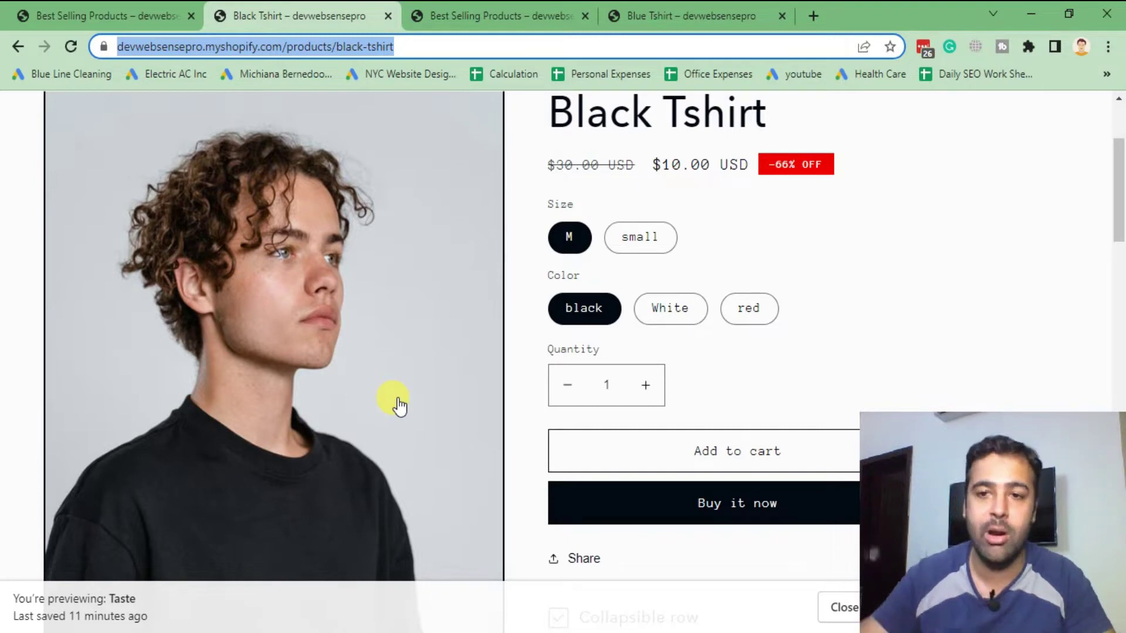
Point out Black Tshirt's -66% OFF badge, then browse the Best Selling Products collection grid.
scroll(520, 256, up, 3)
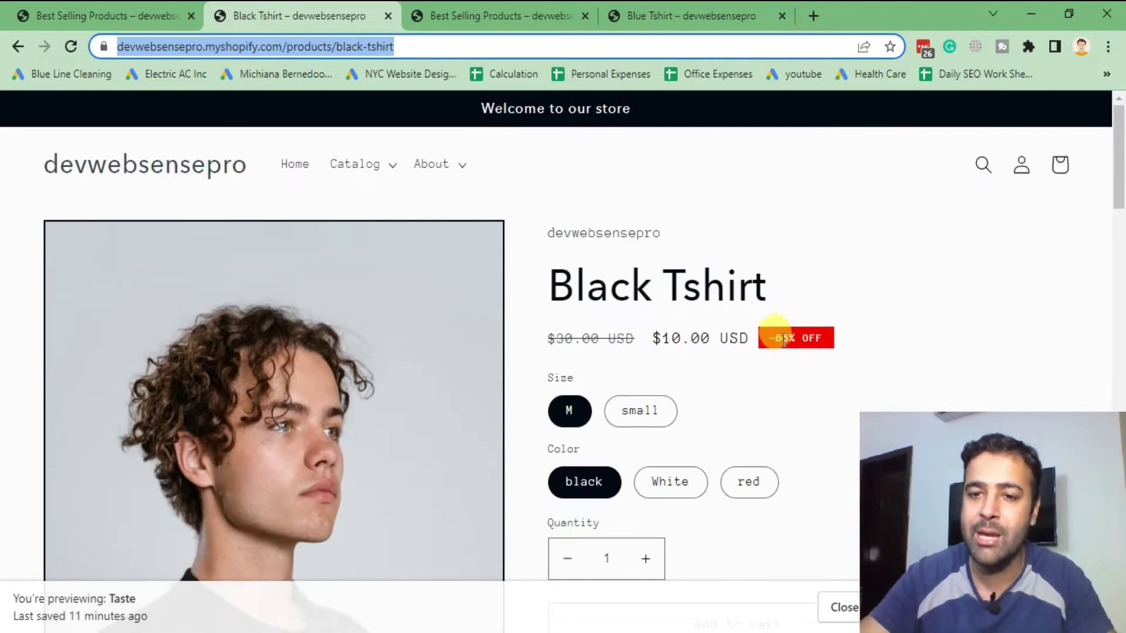
click(793, 339)
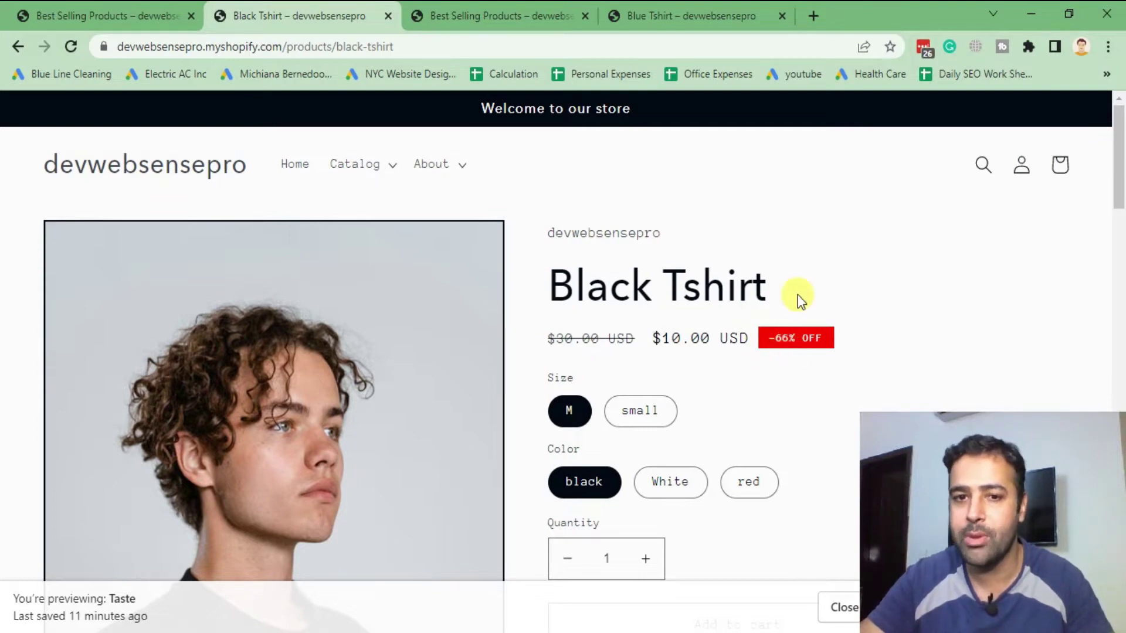
click(103, 12)
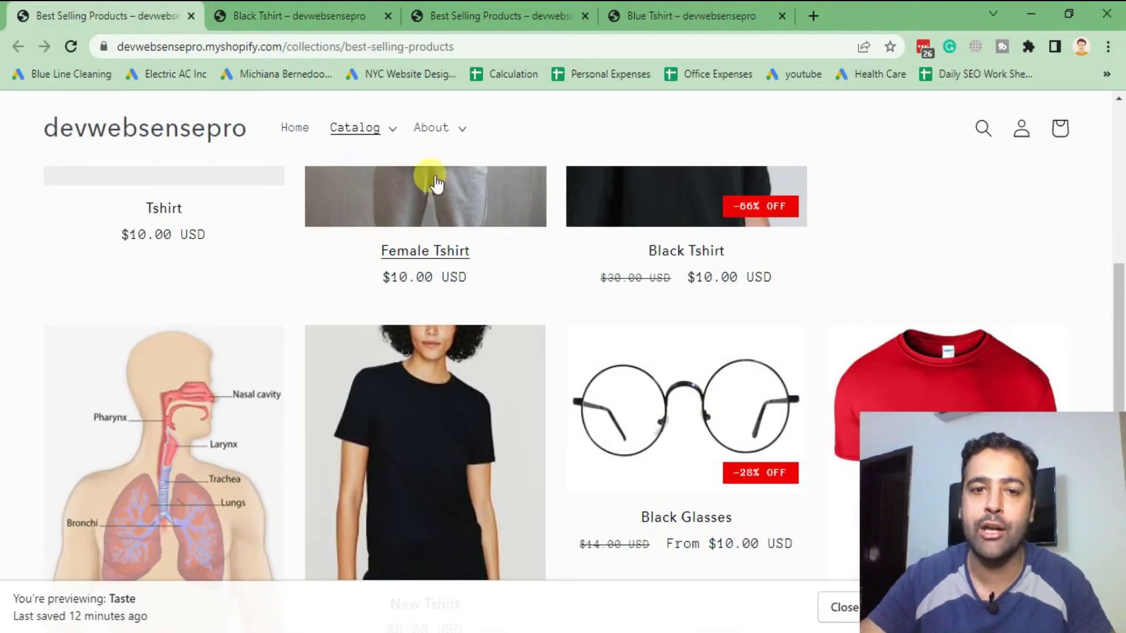
scroll(873, 352, up, 5)
scroll(843, 269, down, 1)
scroll(703, 282, up, 1)
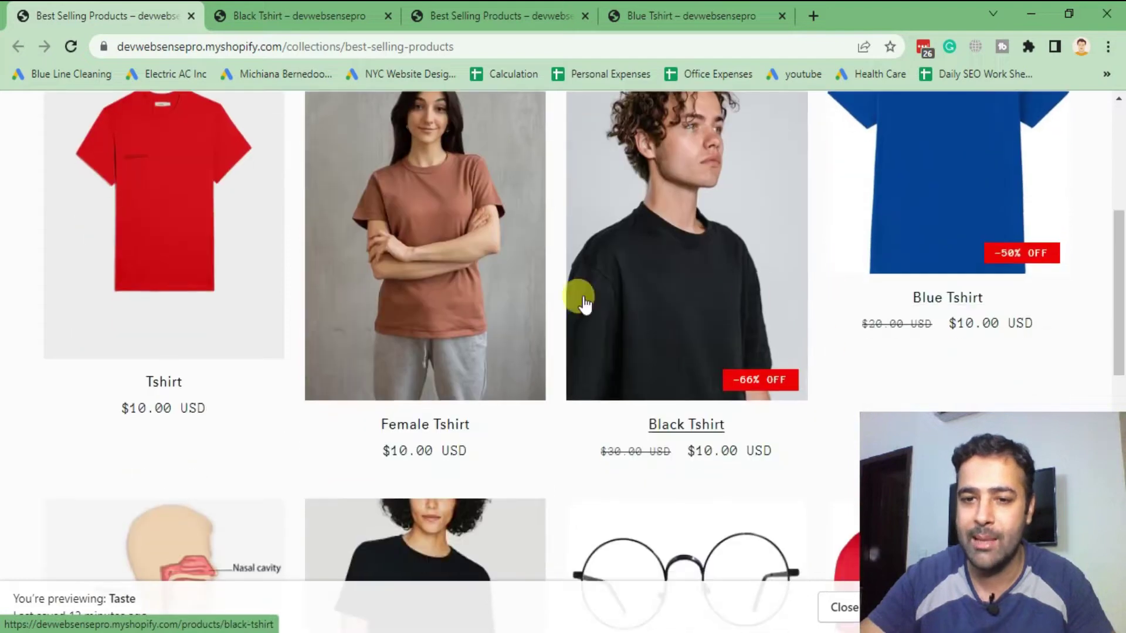
scroll(510, 302, down, 2)
scroll(440, 311, down, 3)
scroll(602, 334, down, 3)
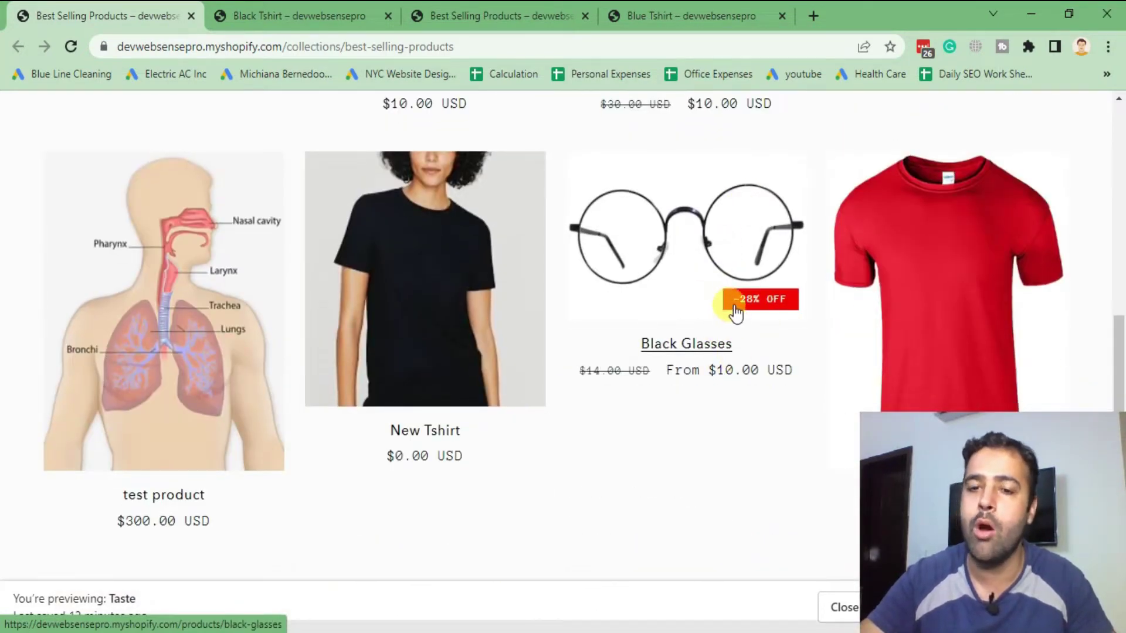
scroll(762, 352, up, 3)
scroll(757, 324, up, 6)
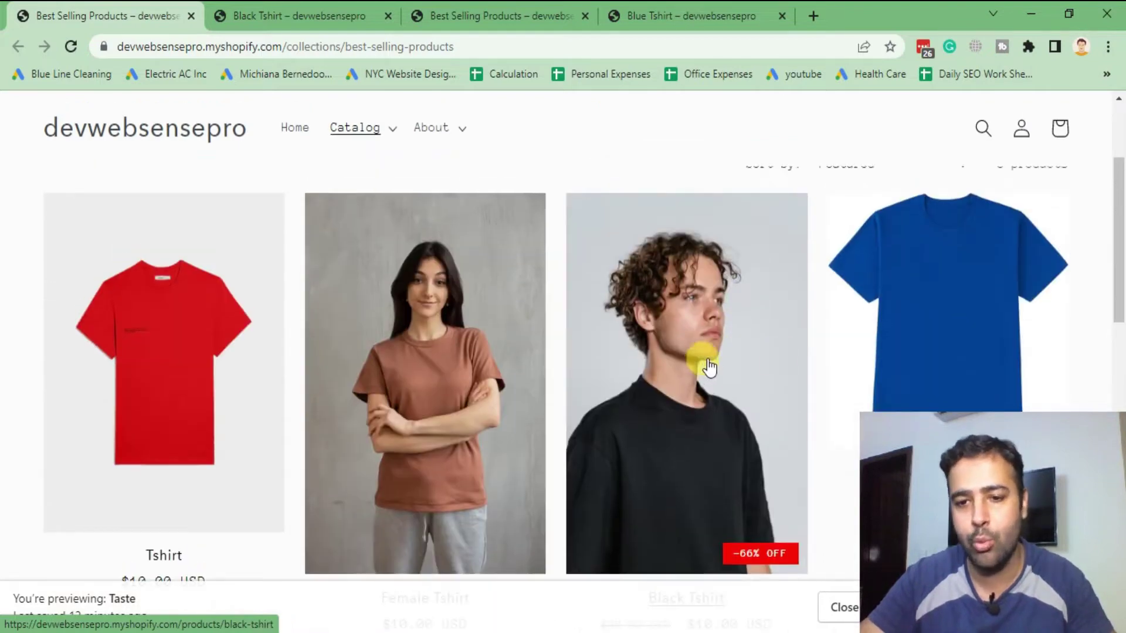
scroll(727, 302, down, 3)
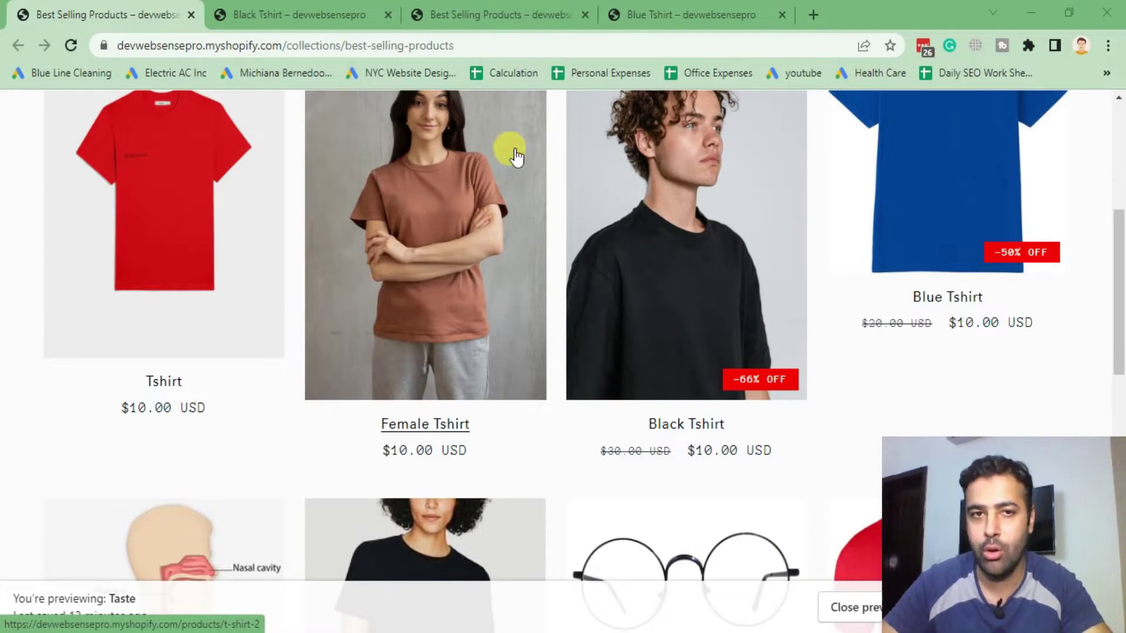
View the collection tab with plain Sale badges, then the Black Tshirt product page.
click(509, 15)
scroll(936, 258, down, 3)
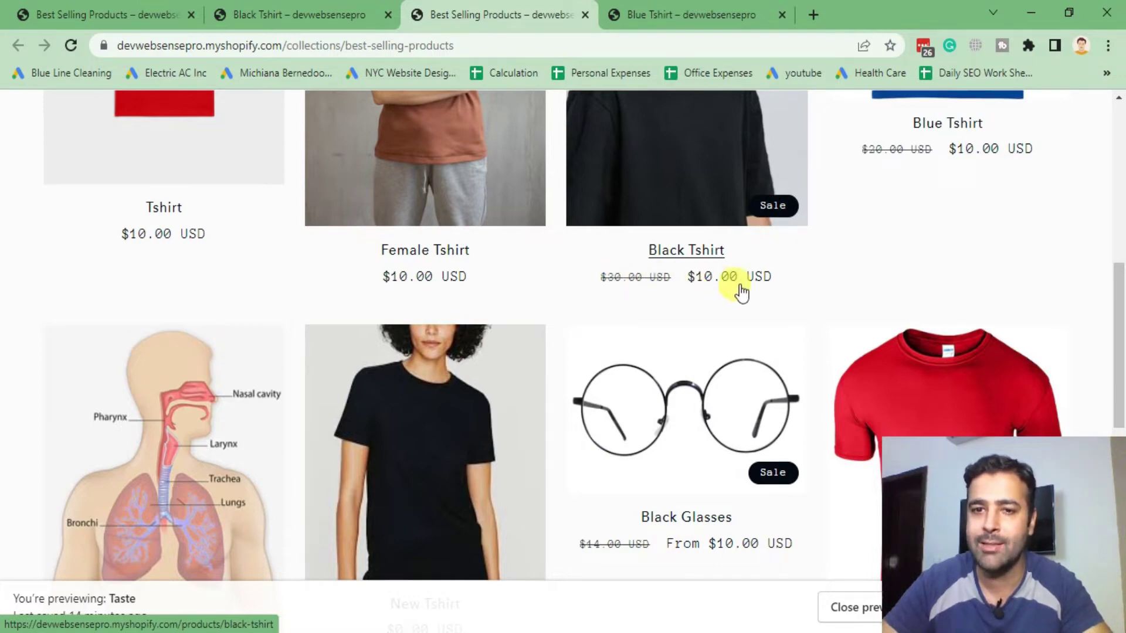
scroll(844, 296, up, 3)
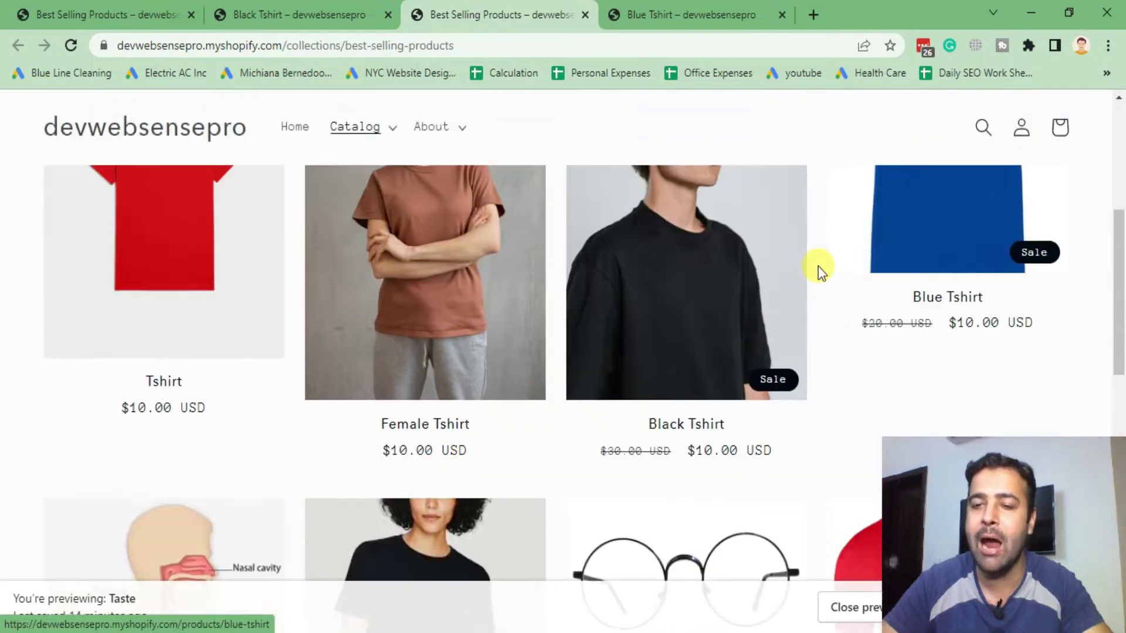
click(269, 13)
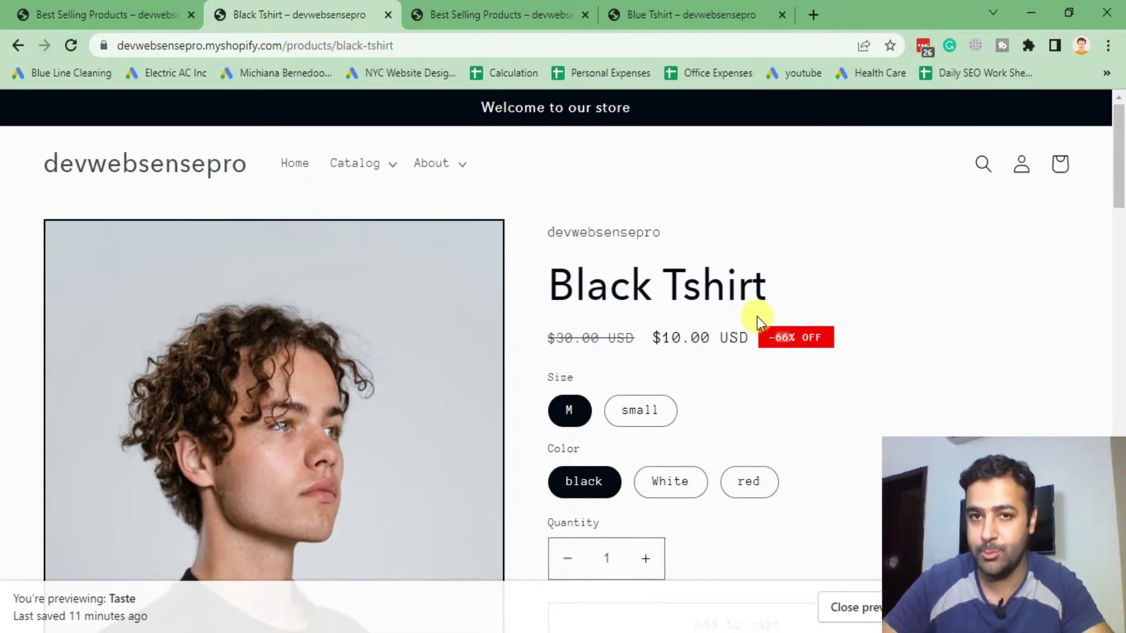
Close the two extra store tabs and open the Female Tshirt product page.
click(387, 15)
click(191, 18)
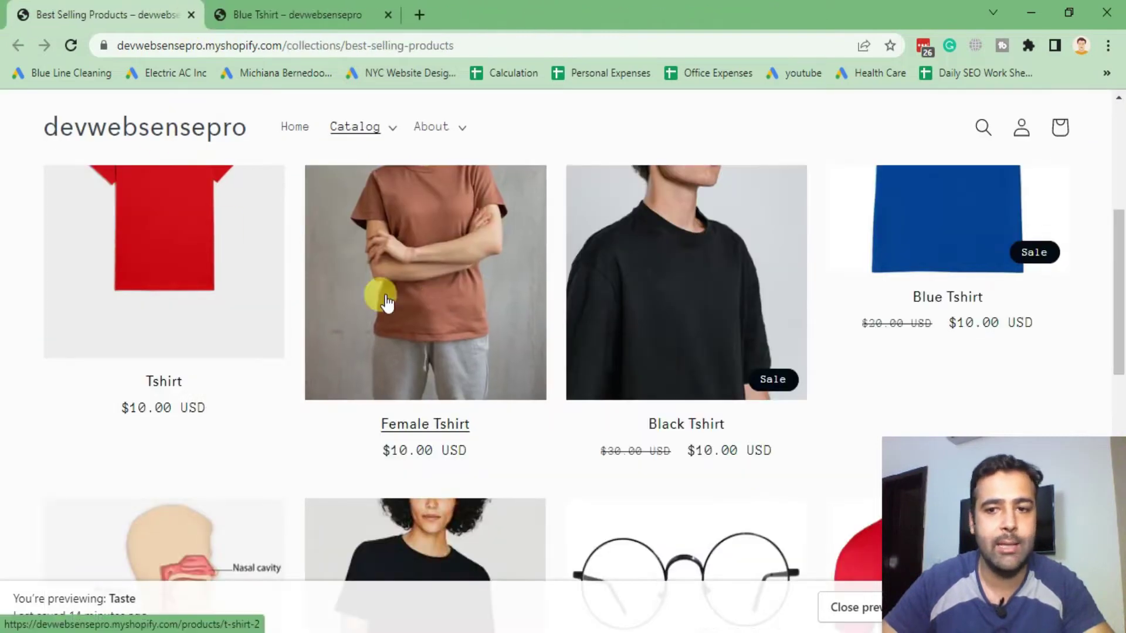
scroll(596, 315, up, 5)
scroll(586, 304, down, 5)
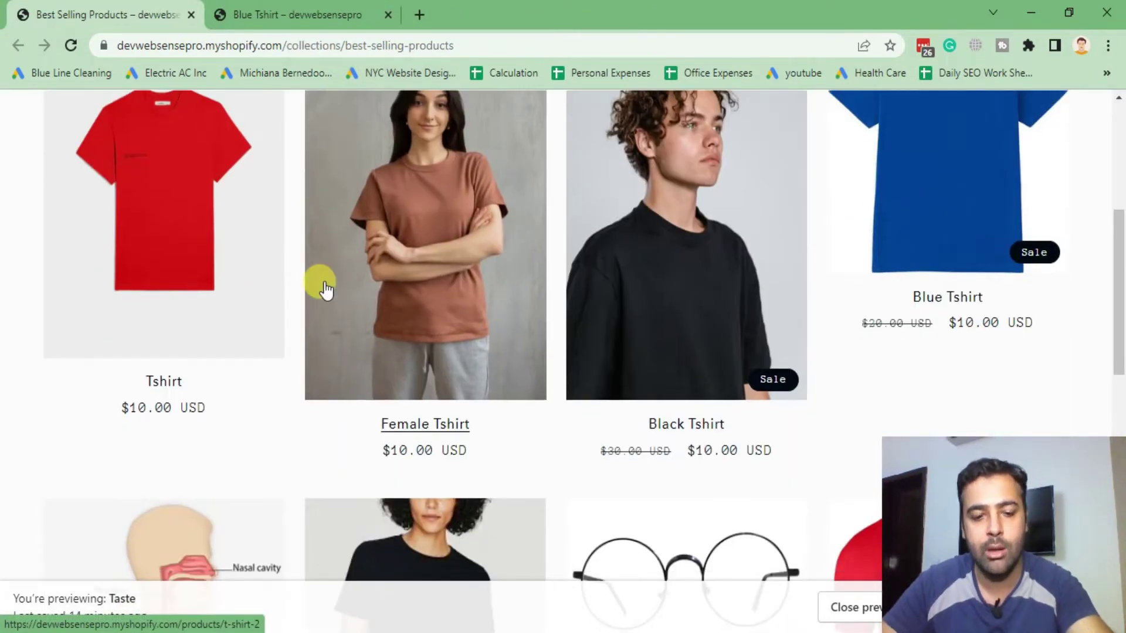
click(325, 289)
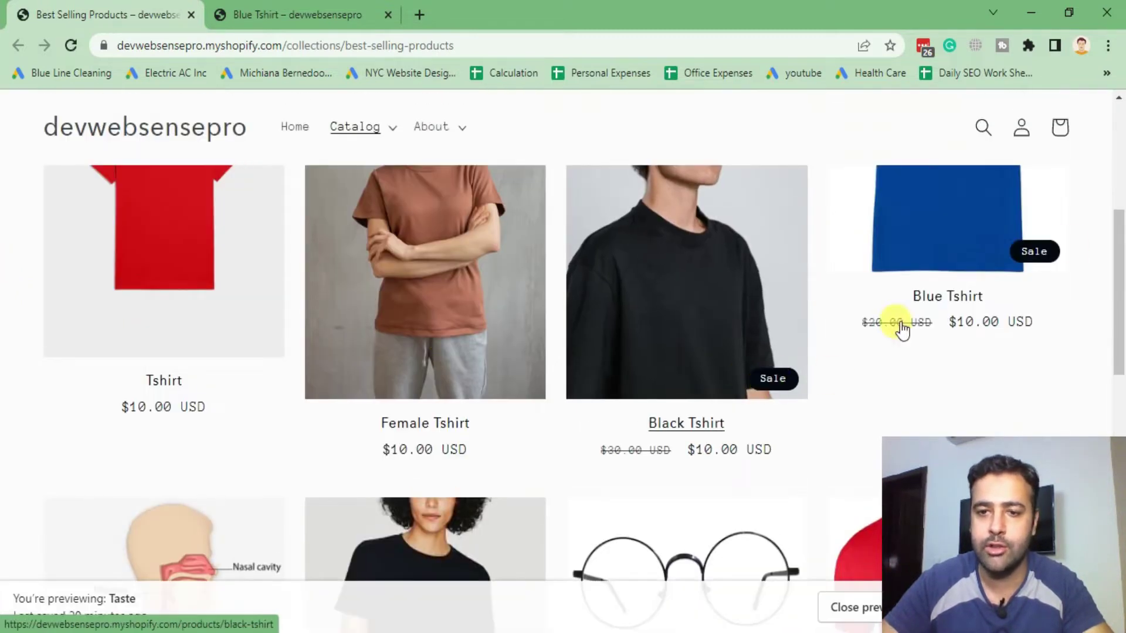
Show the Blue Tshirt page, highlighting the products path and store domain in its address.
click(300, 13)
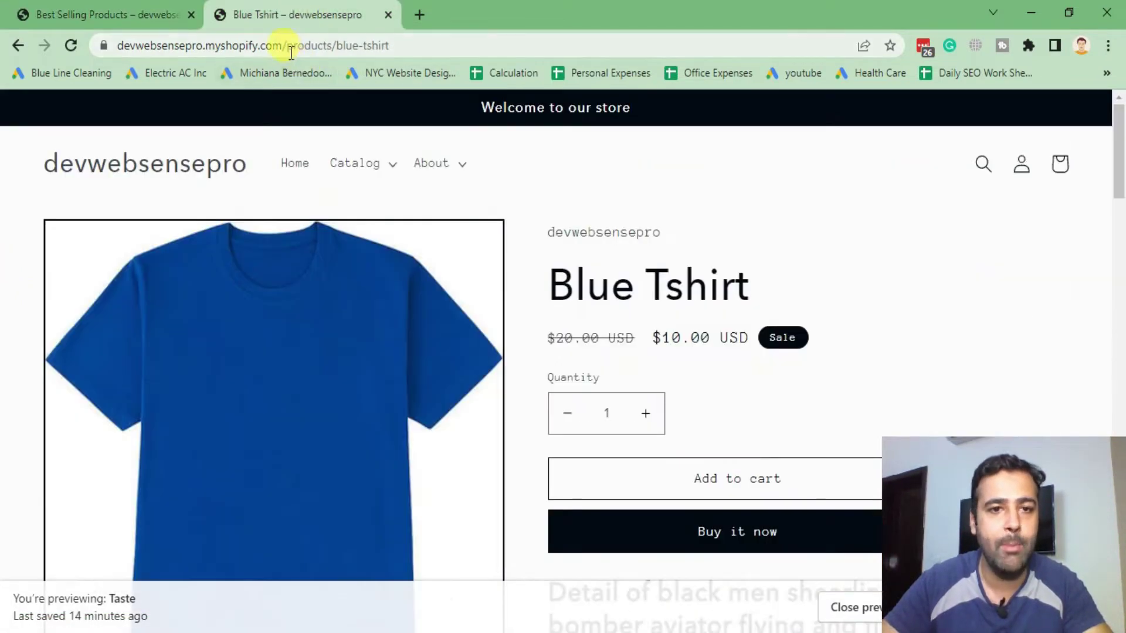
drag(285, 45, 455, 47)
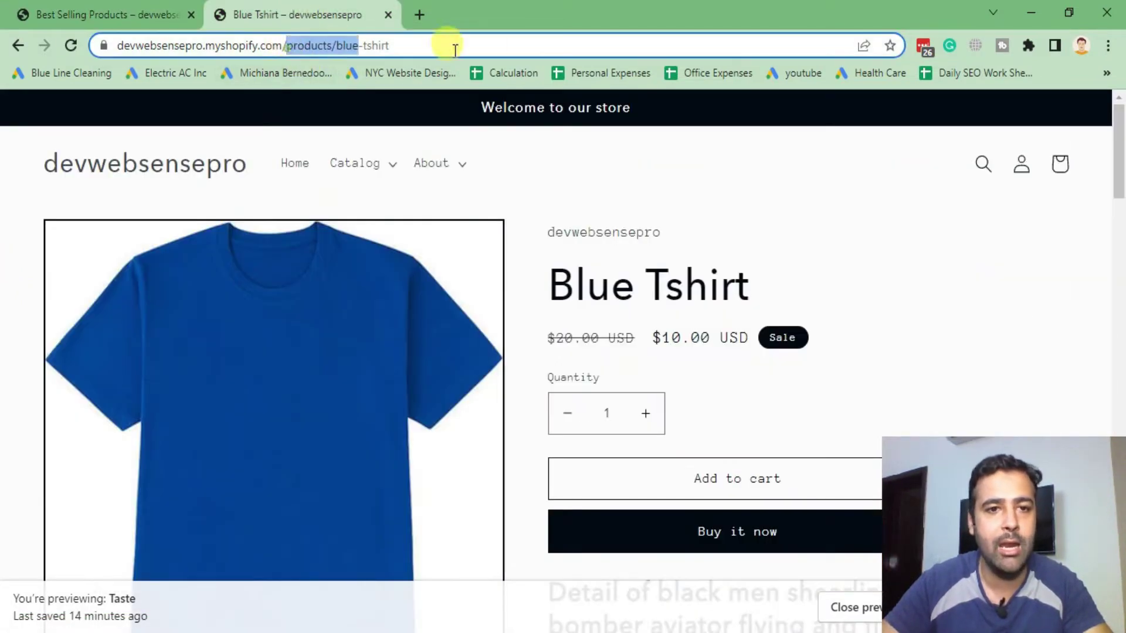
drag(324, 45, 3, 46)
click(326, 46)
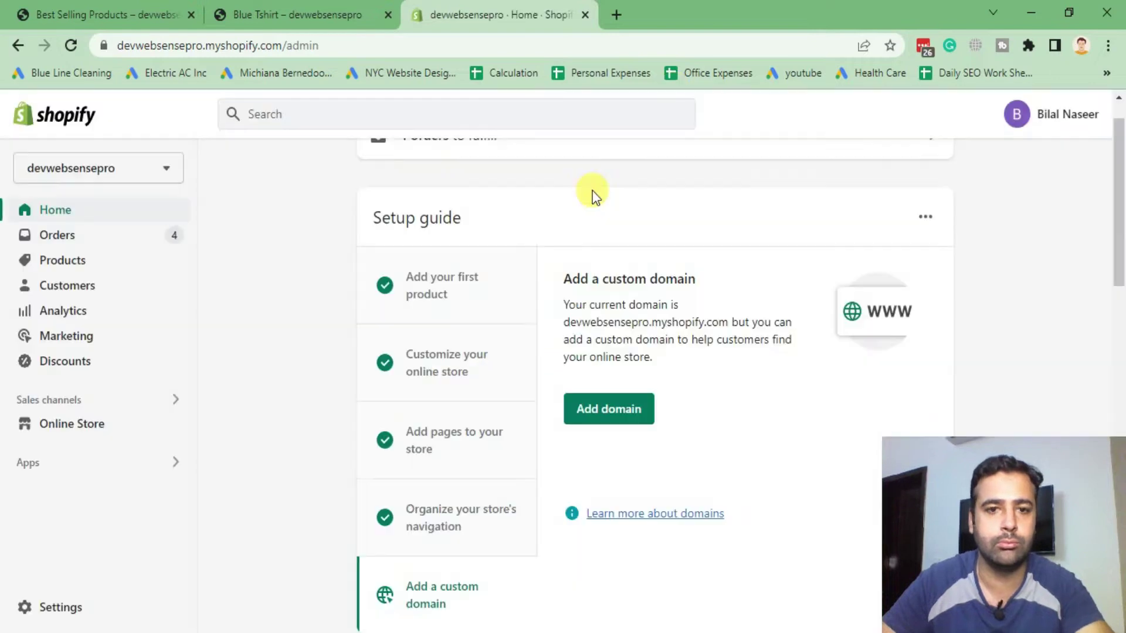
From Online Store > Themes, choose Actions > Edit code on the Taste 4.0.1 theme.
scroll(540, 351, up, 1)
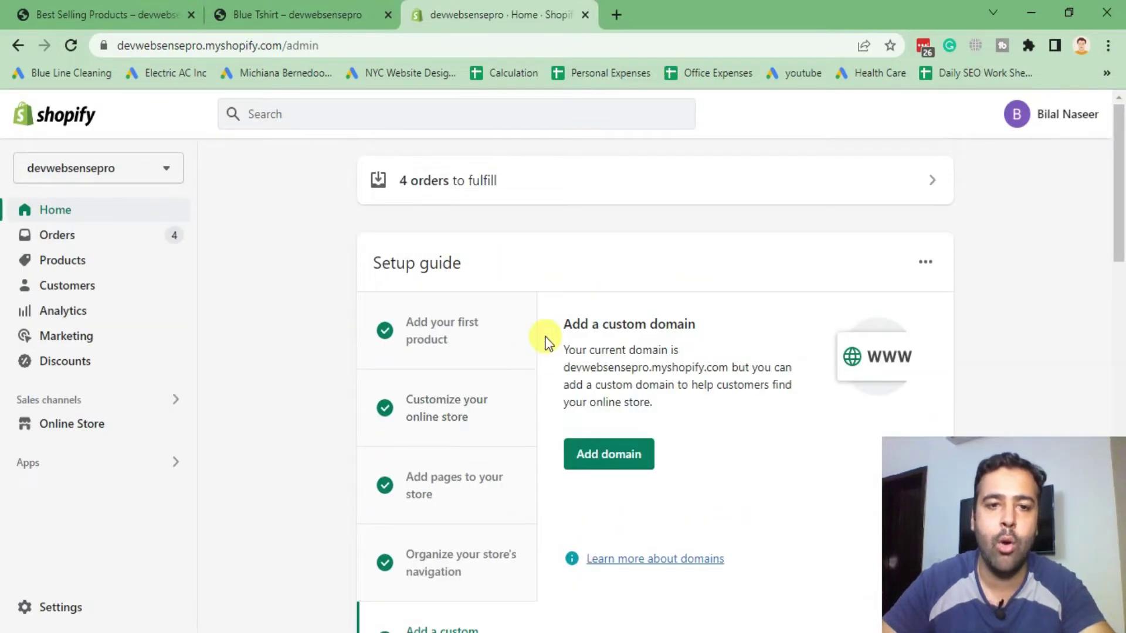
click(73, 435)
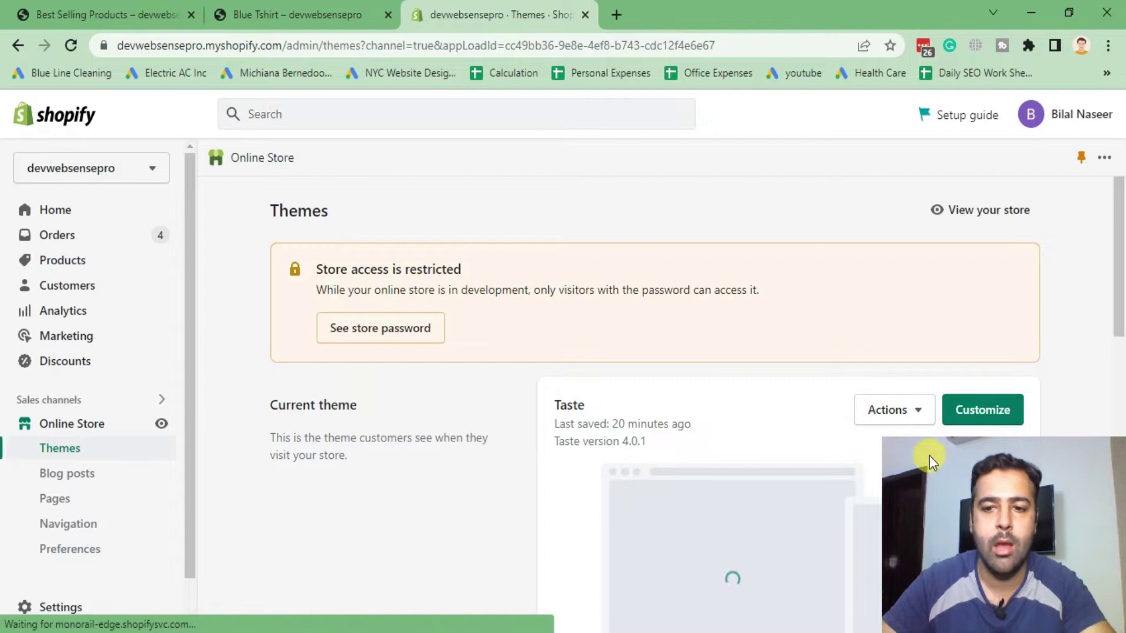
scroll(995, 260, down, 3)
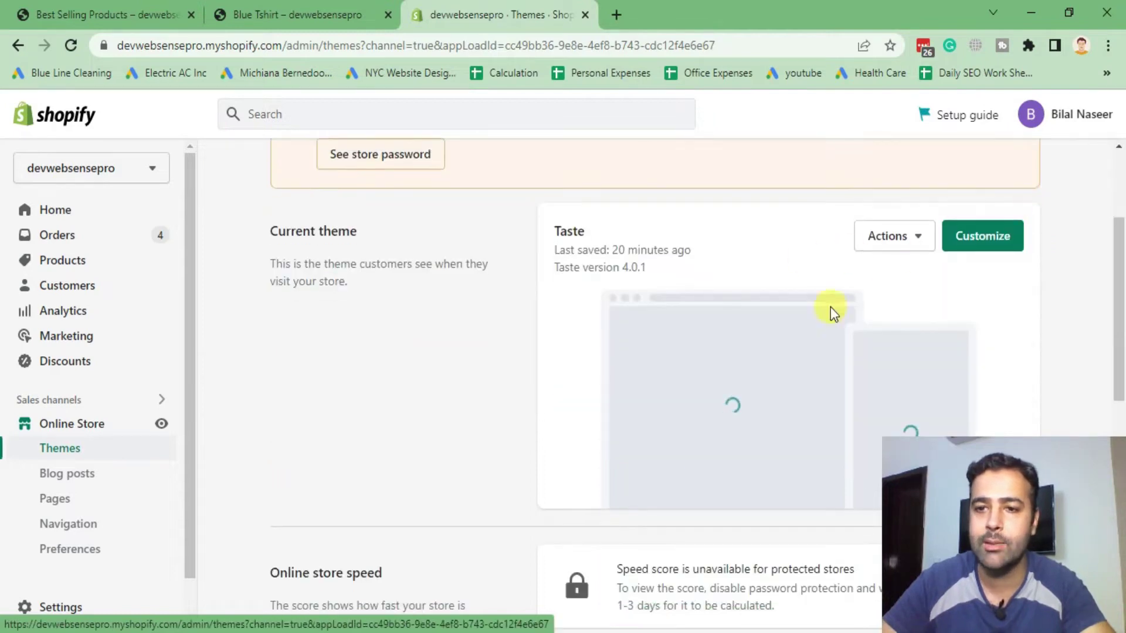
drag(1114, 284, 1121, 310)
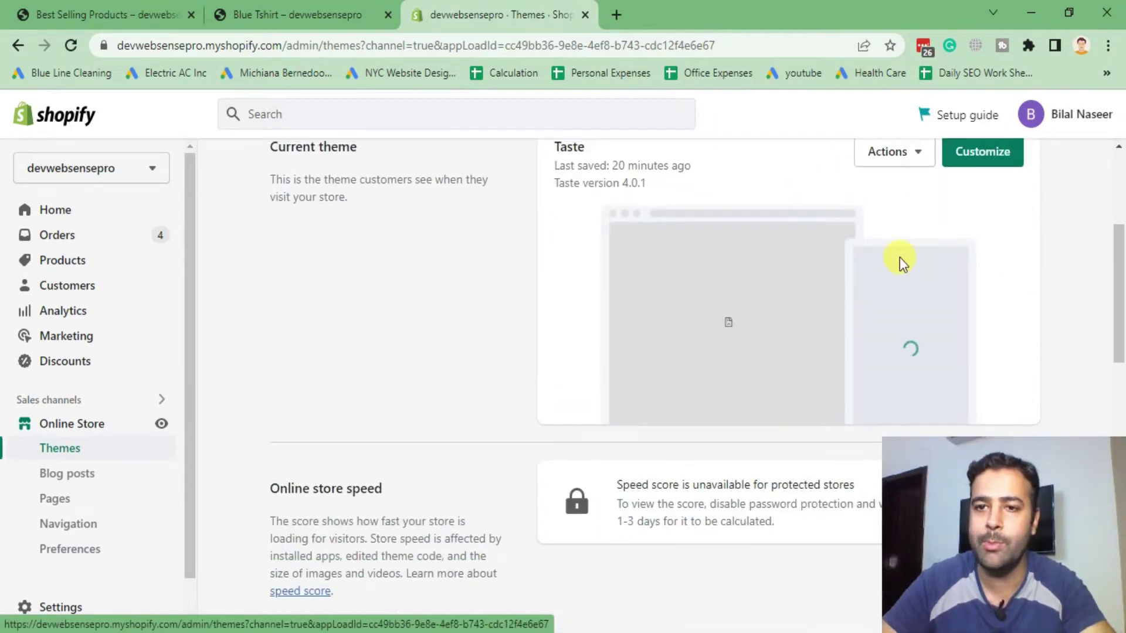
click(906, 161)
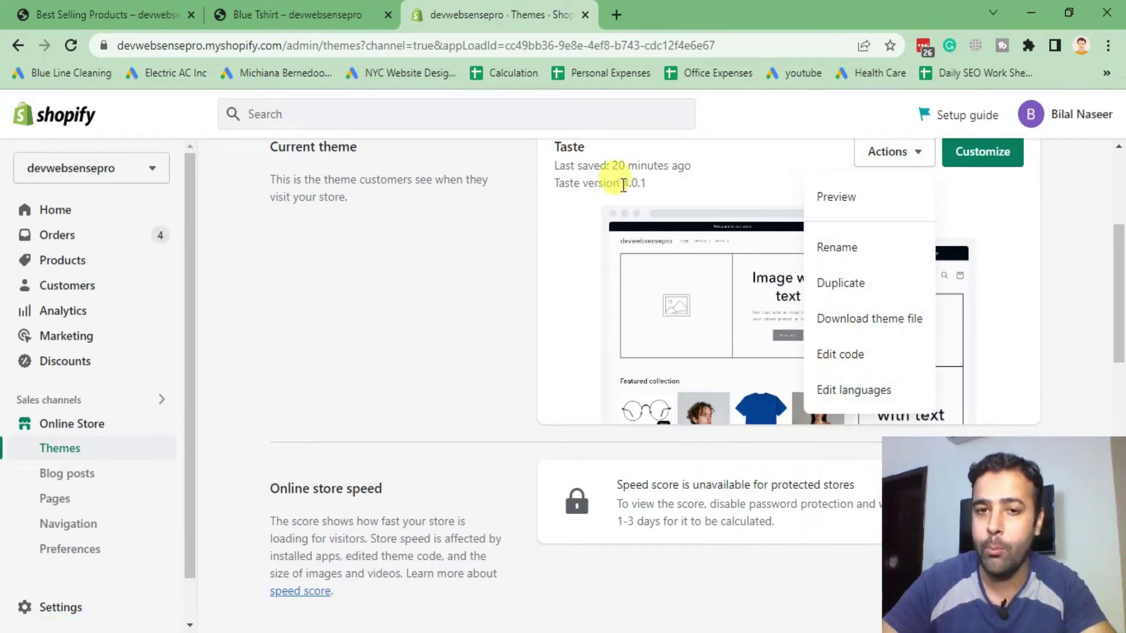
drag(634, 183, 649, 182)
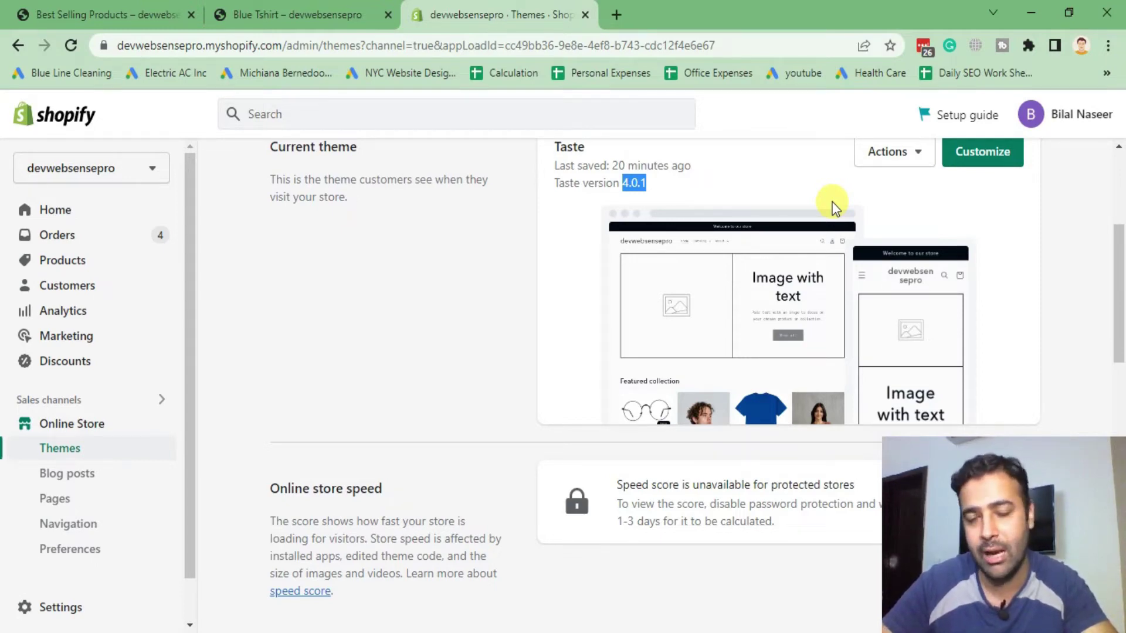
click(909, 162)
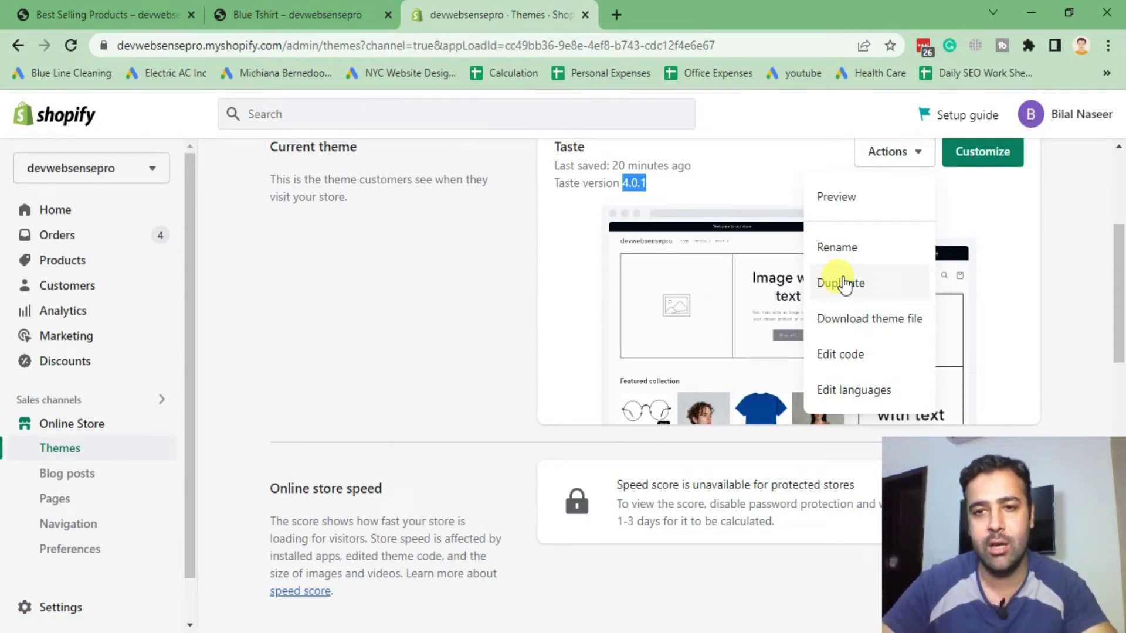
click(854, 368)
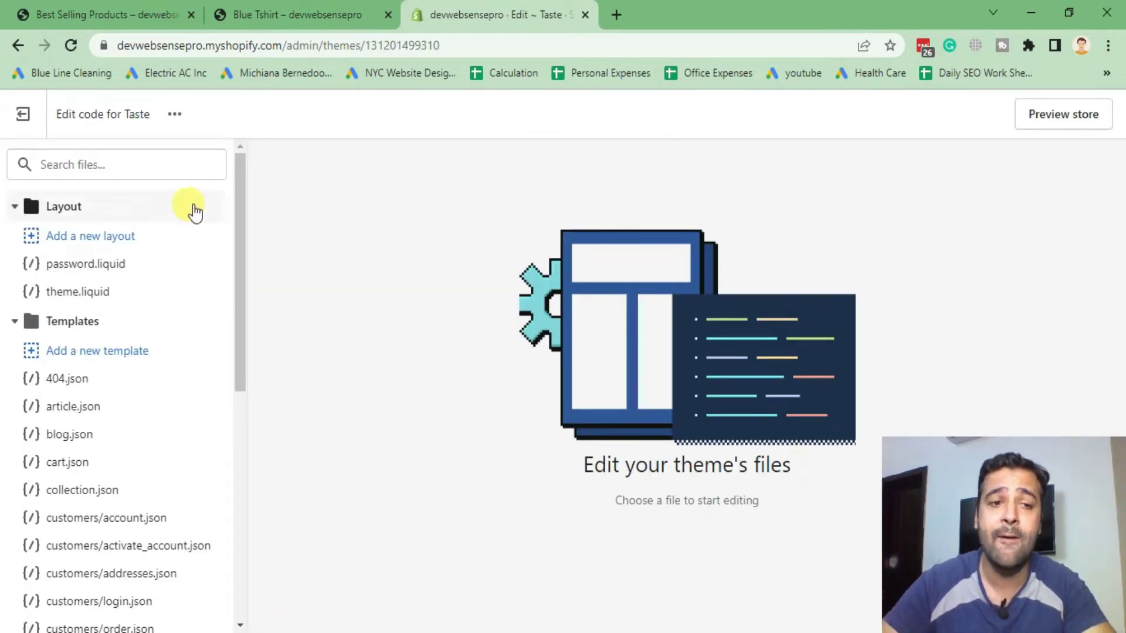
click(161, 164)
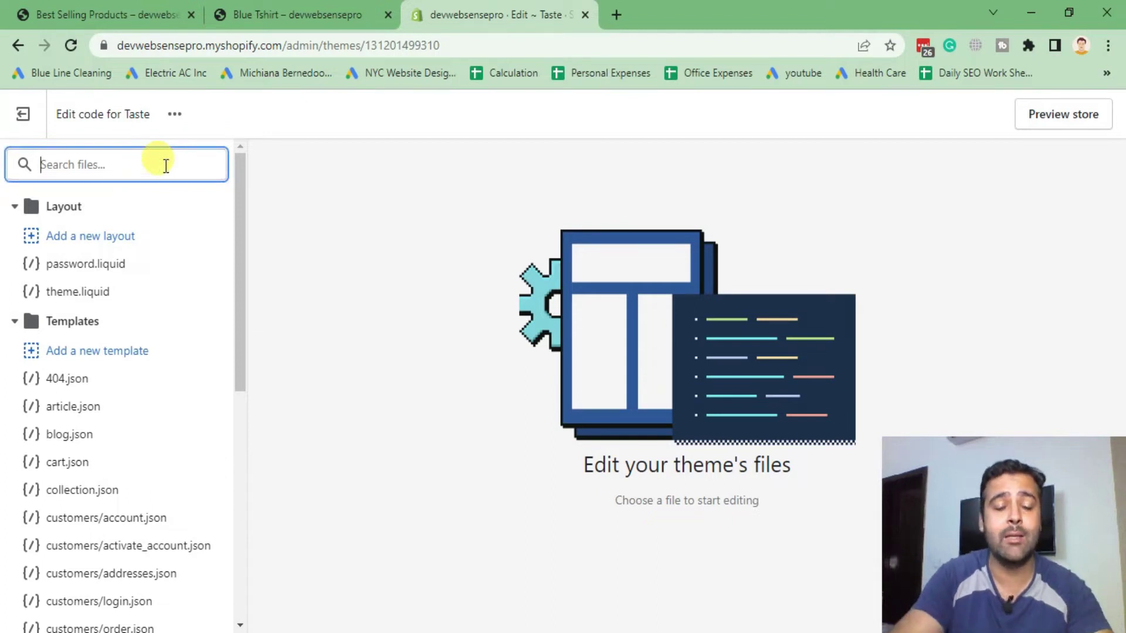
text(price)
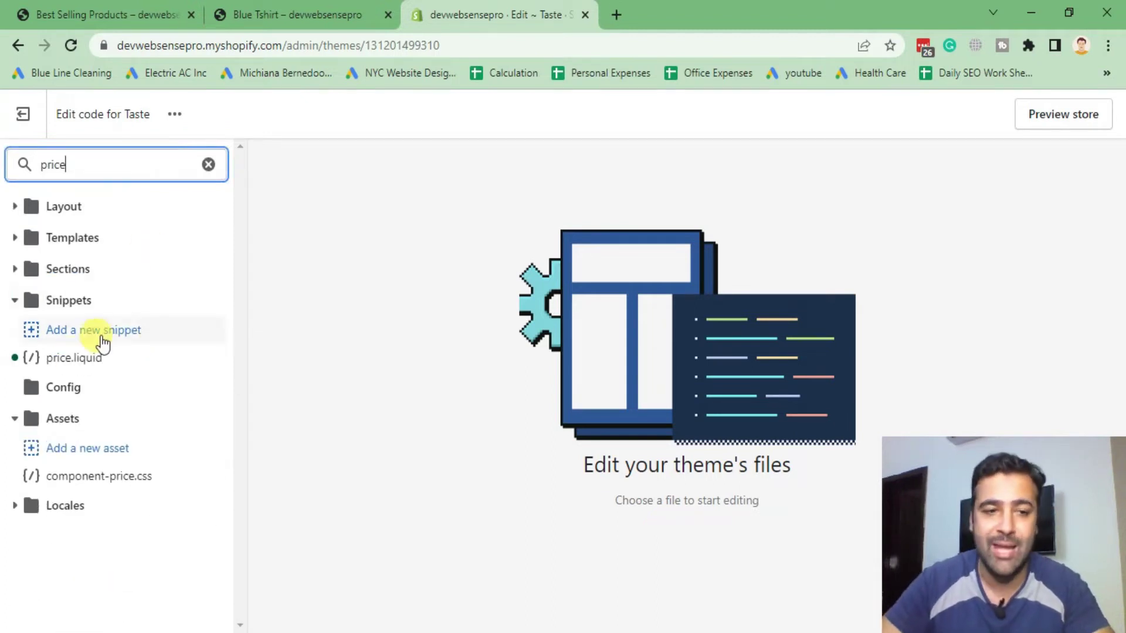
click(74, 358)
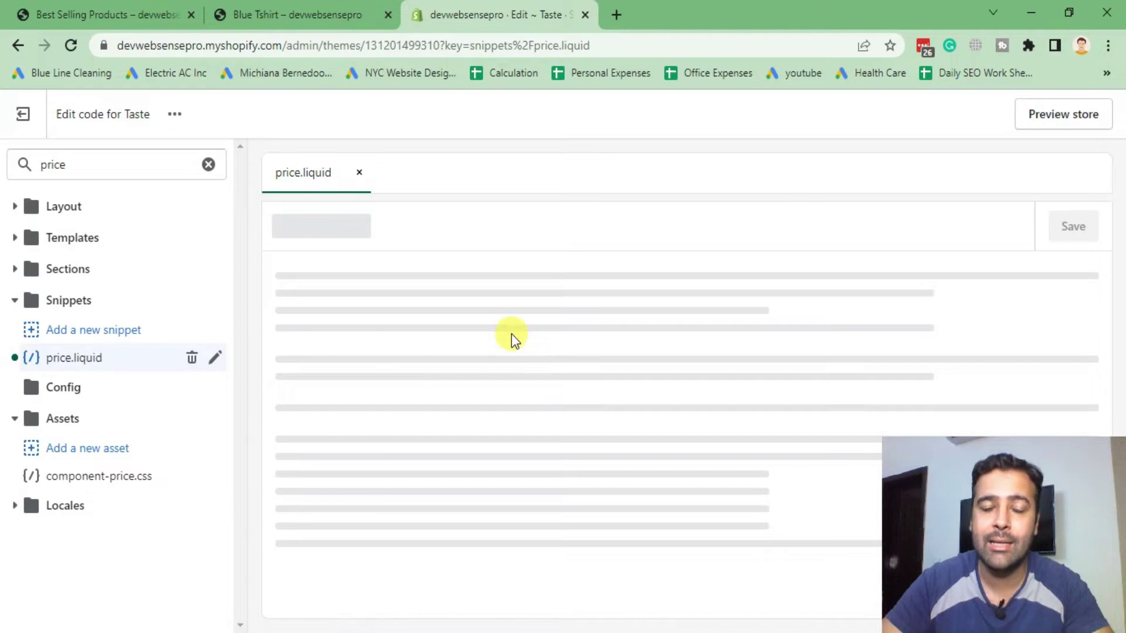
scroll(516, 314, down, 5)
scroll(516, 315, down, 10)
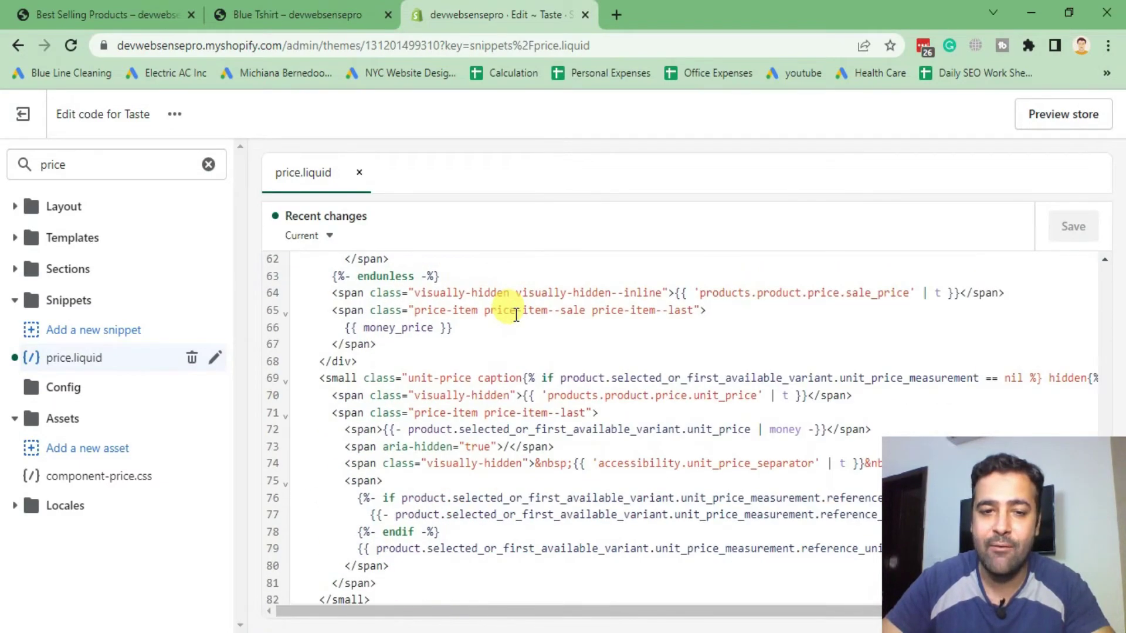
scroll(516, 315, down, 3)
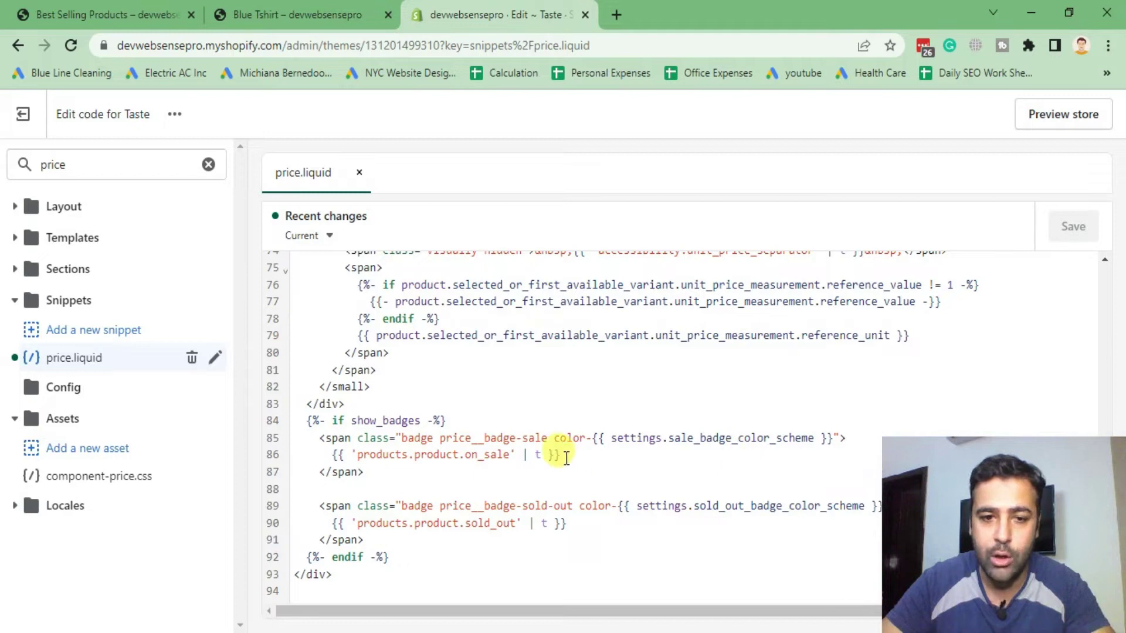
click(366, 473)
drag(365, 474, 310, 444)
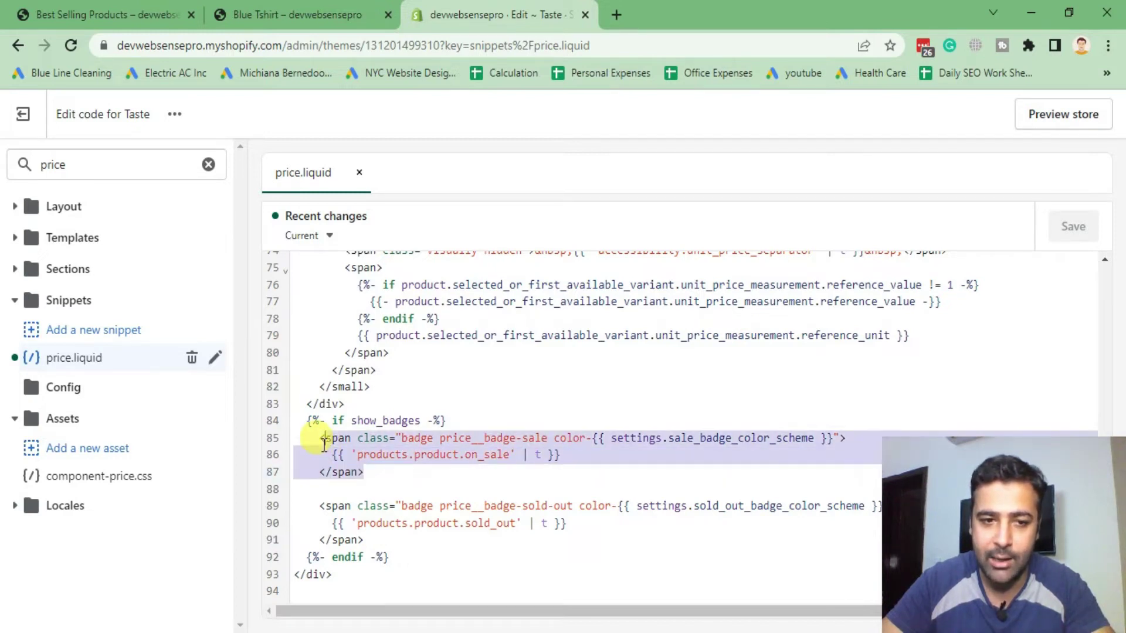
click(311, 444)
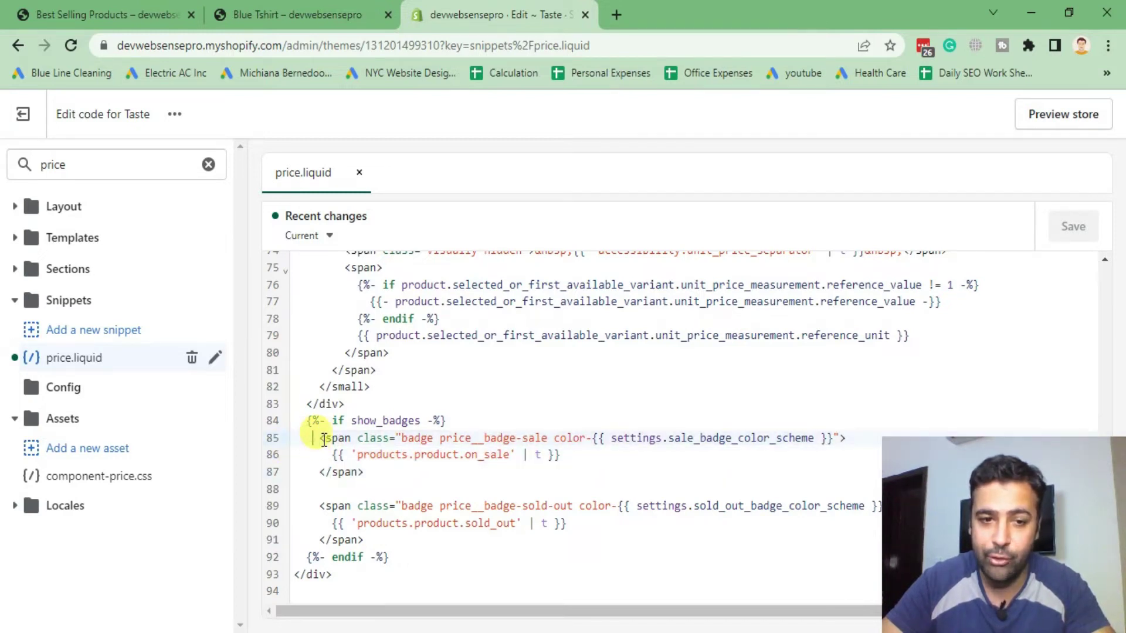
mouse_move(321, 440)
mouse_down()
mouse_move(370, 480)
mouse_move(477, 481)
mouse_up()
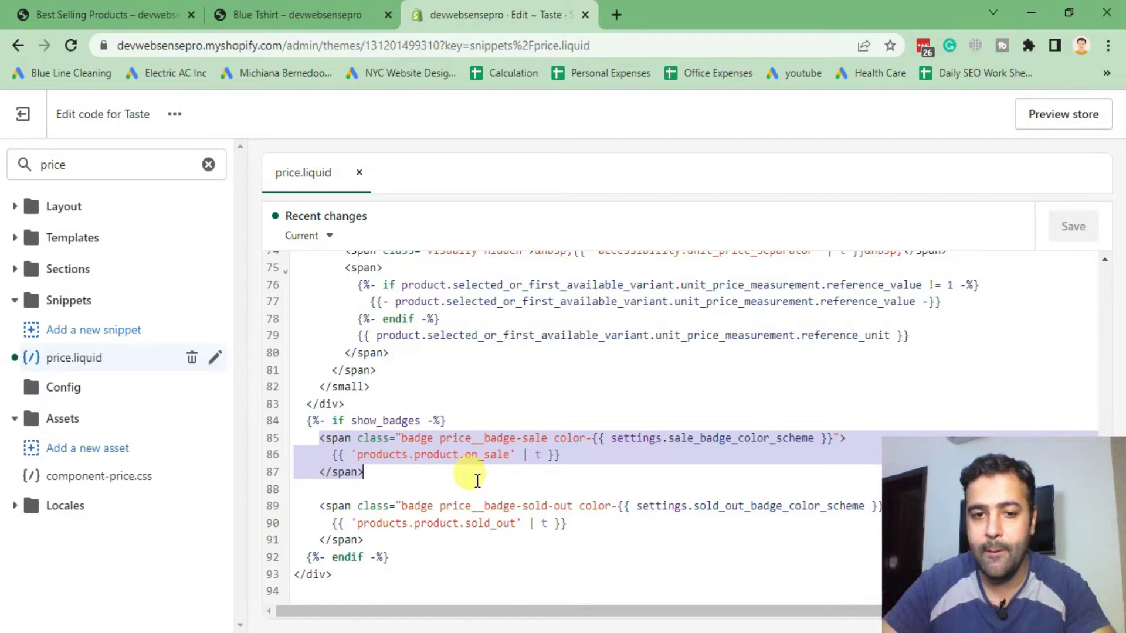
click(395, 480)
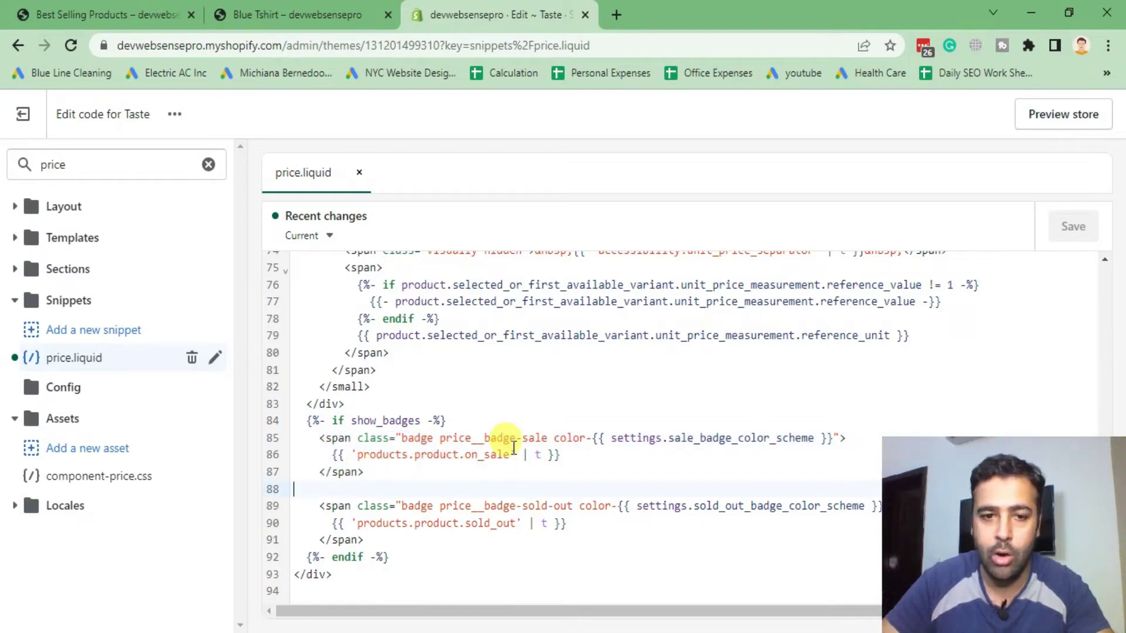
key(ctrl+plus)
key(ctrl+plus)
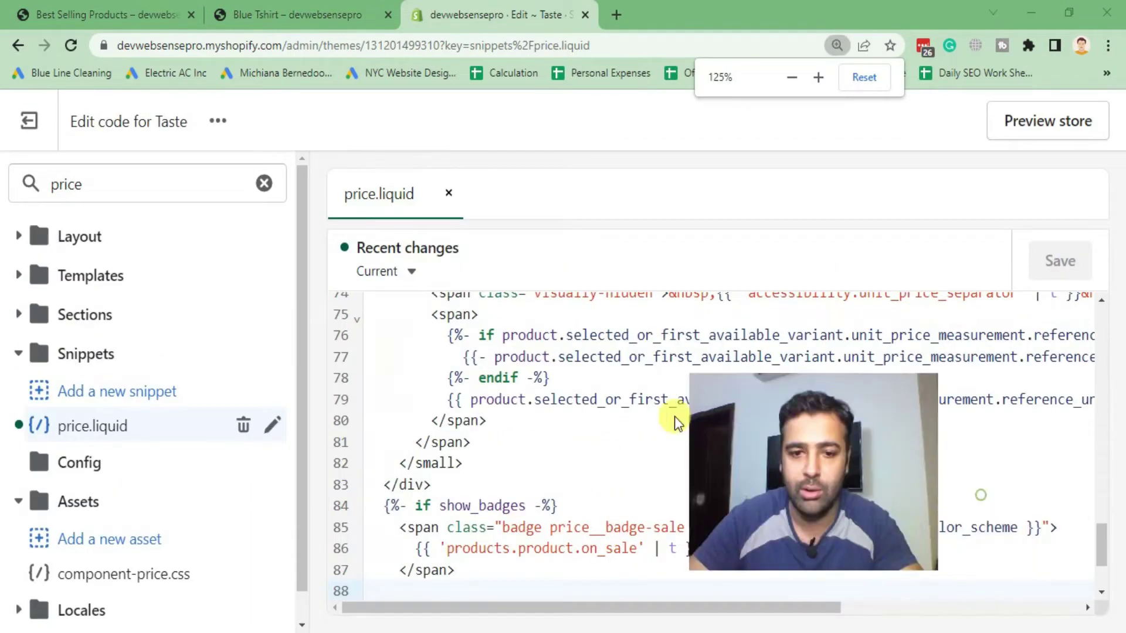
scroll(797, 322, down, 3)
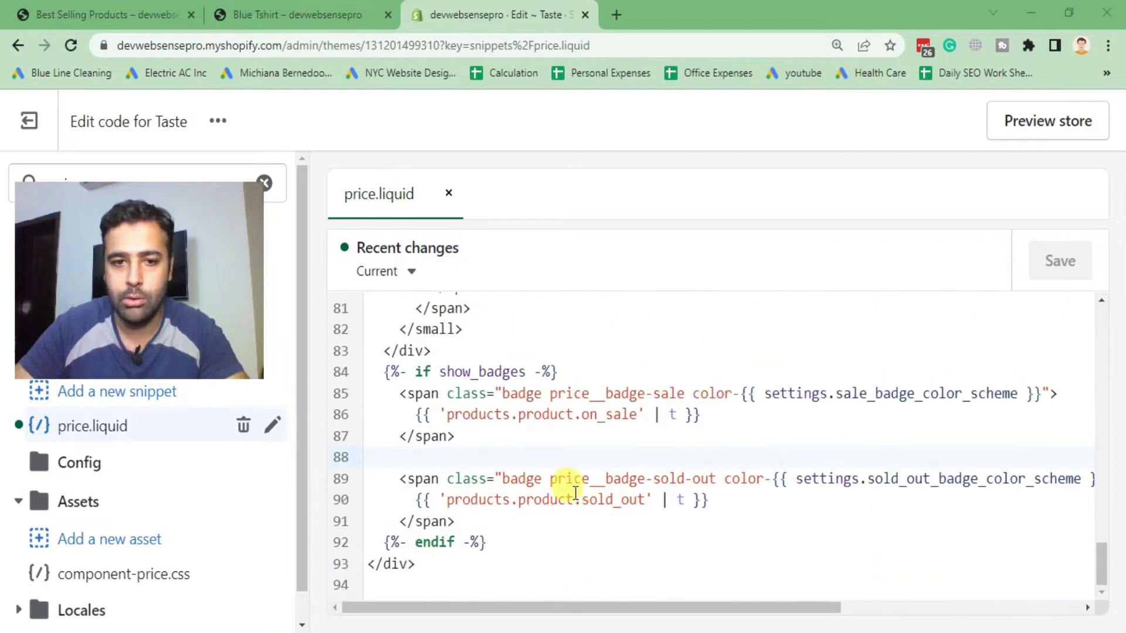
click(438, 436)
drag(425, 420, 392, 393)
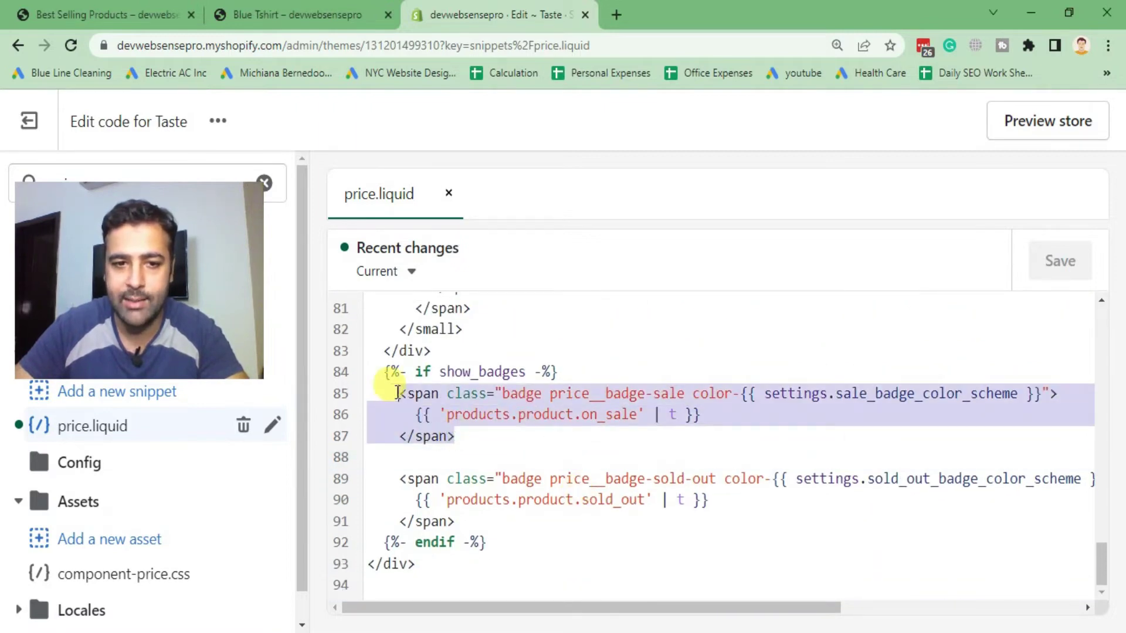
click(321, 622)
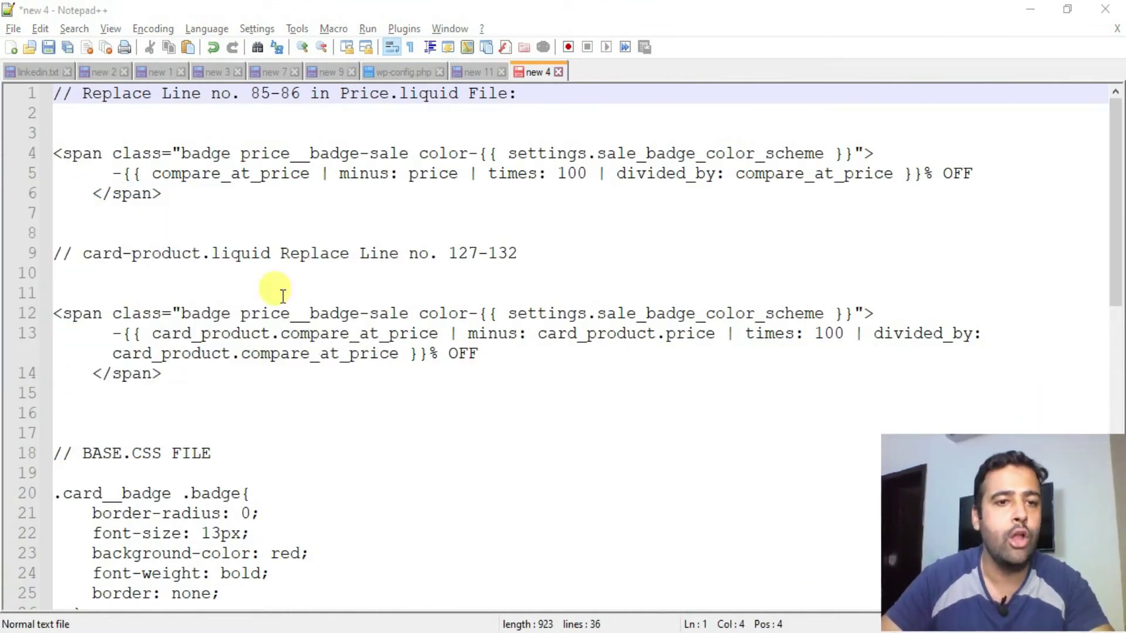
Replace price.liquid lines 85–87 with the percent-off badge code from Notepad++ and save.
drag(163, 195, 53, 155)
key(ctrl+c)
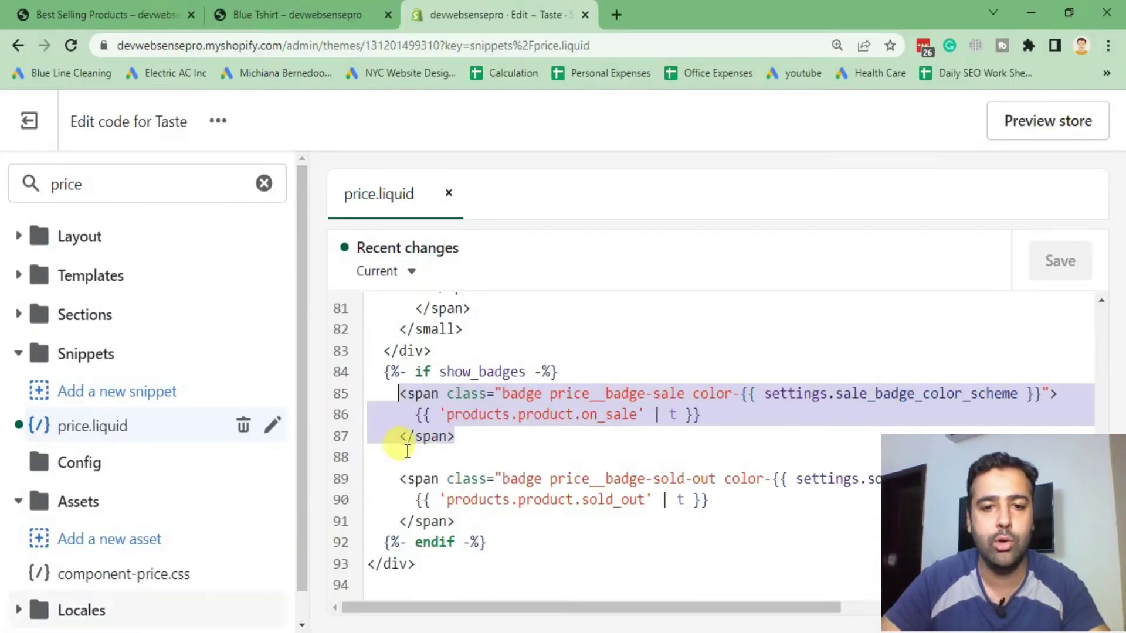
mouse_move(402, 447)
mouse_down()
mouse_move(459, 442)
mouse_move(389, 395)
mouse_up()
click(463, 438)
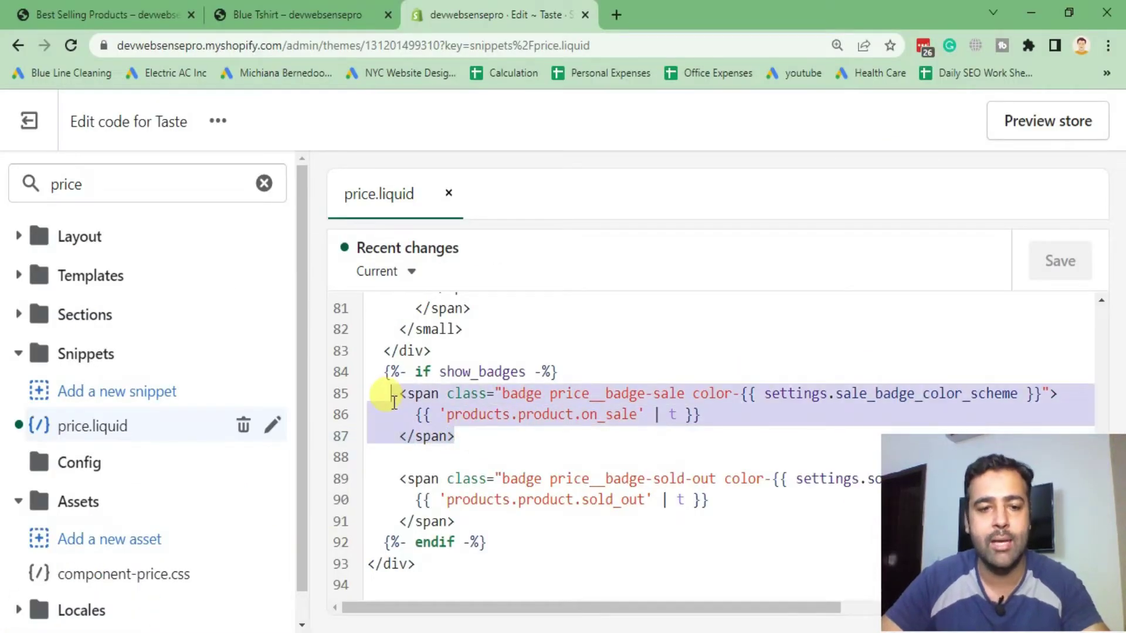
key(ctrl+v)
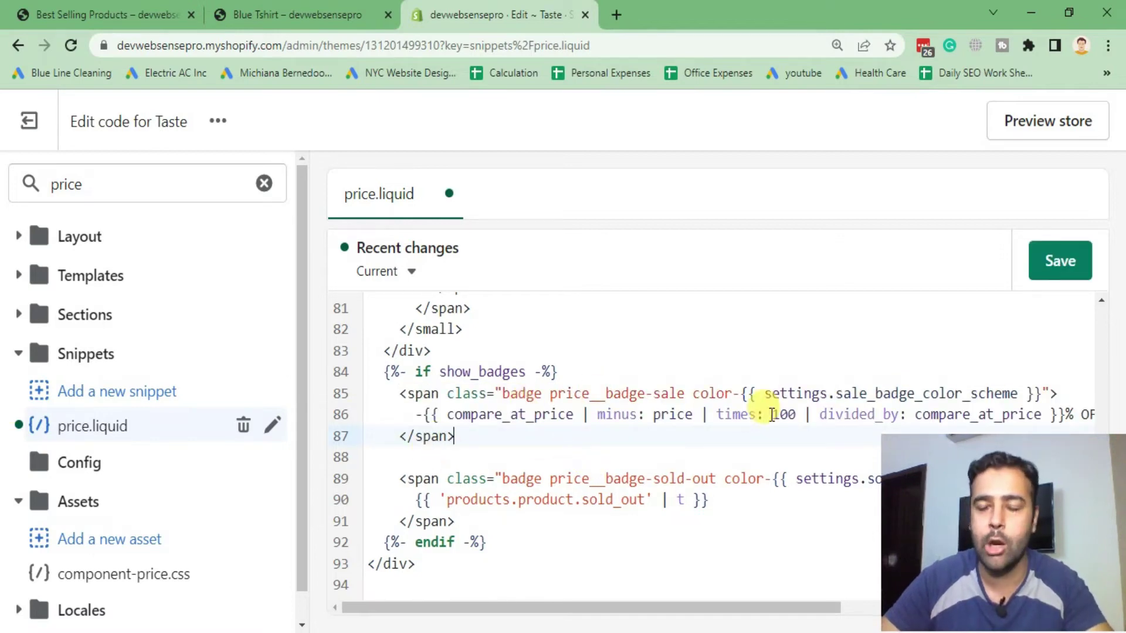
click(1062, 271)
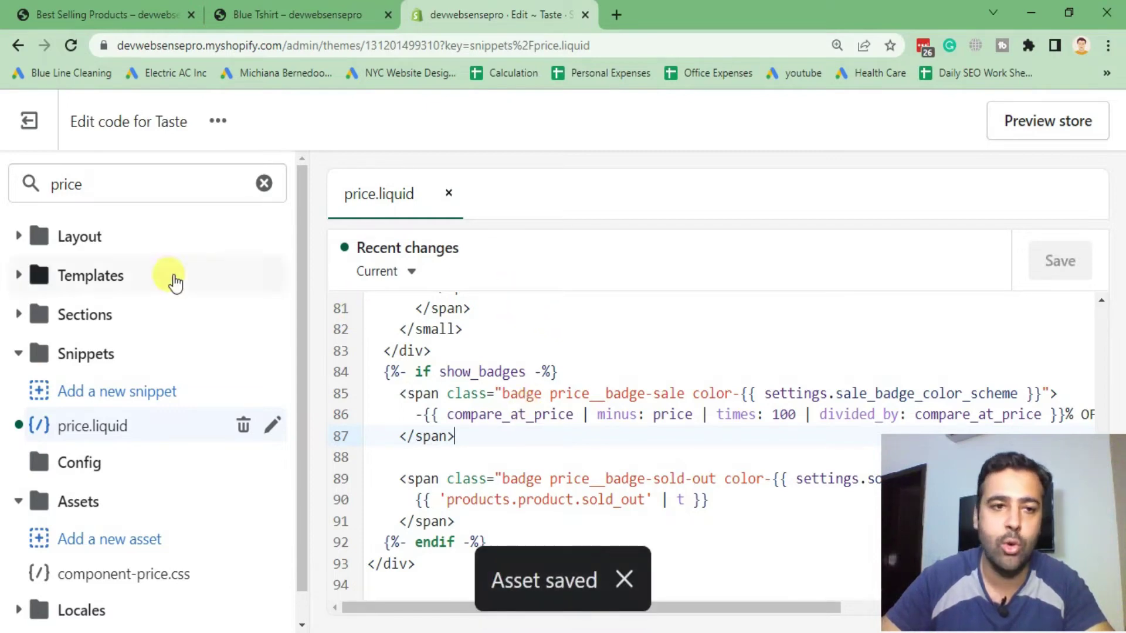
double_click(115, 183)
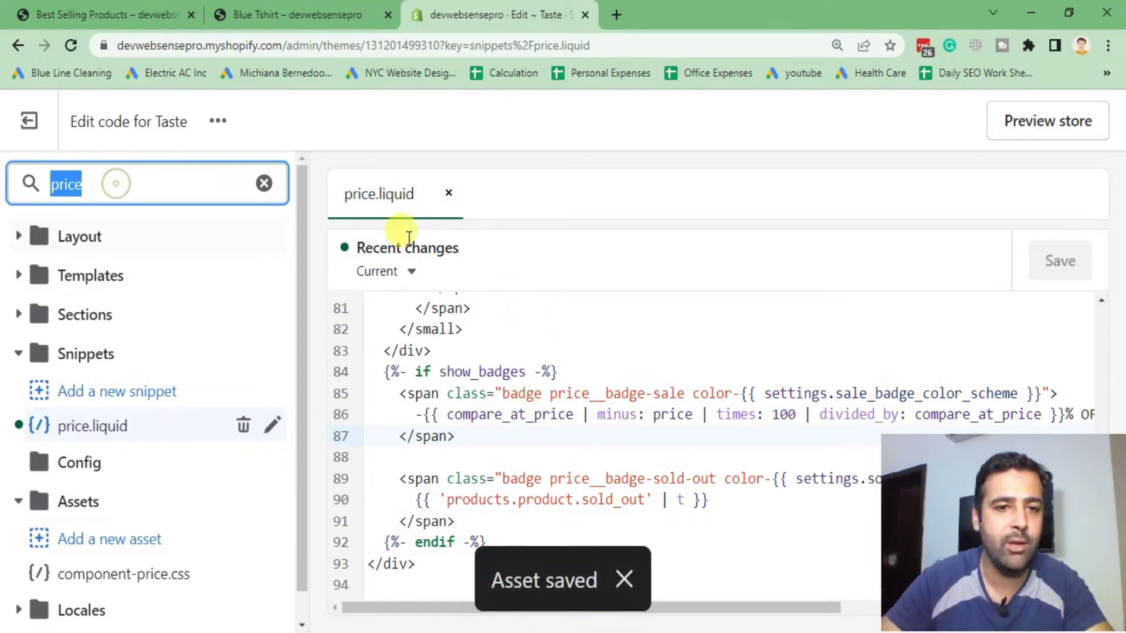
Reset page zoom to 100% and open card-product.liquid by searching 'card-pr'.
click(833, 46)
click(860, 75)
click(124, 166)
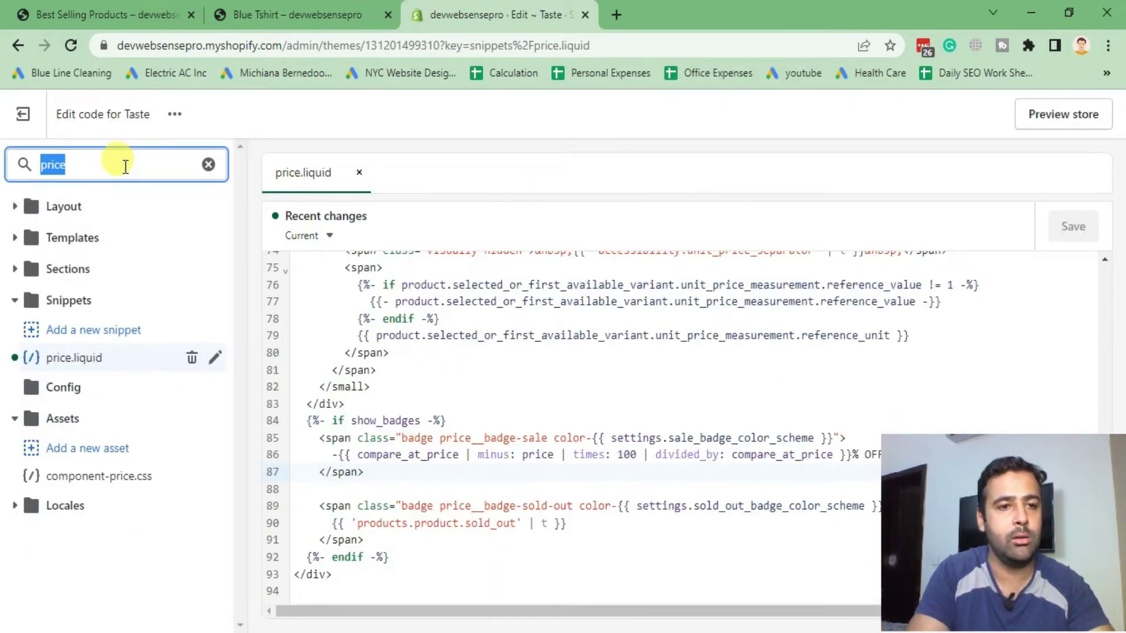
text(card-pr)
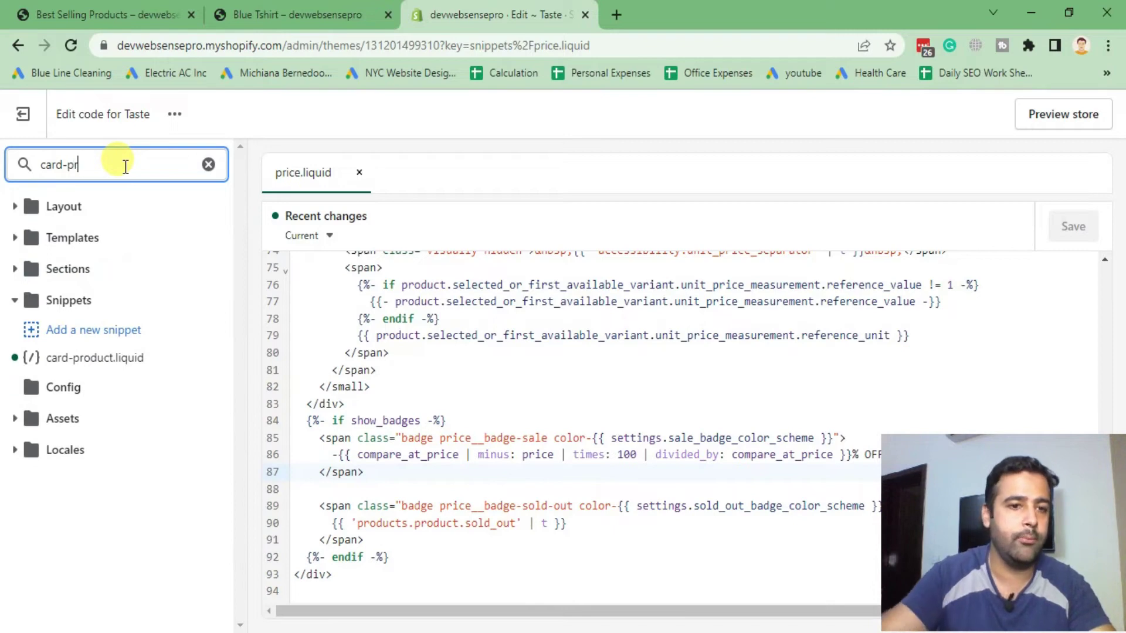
click(125, 358)
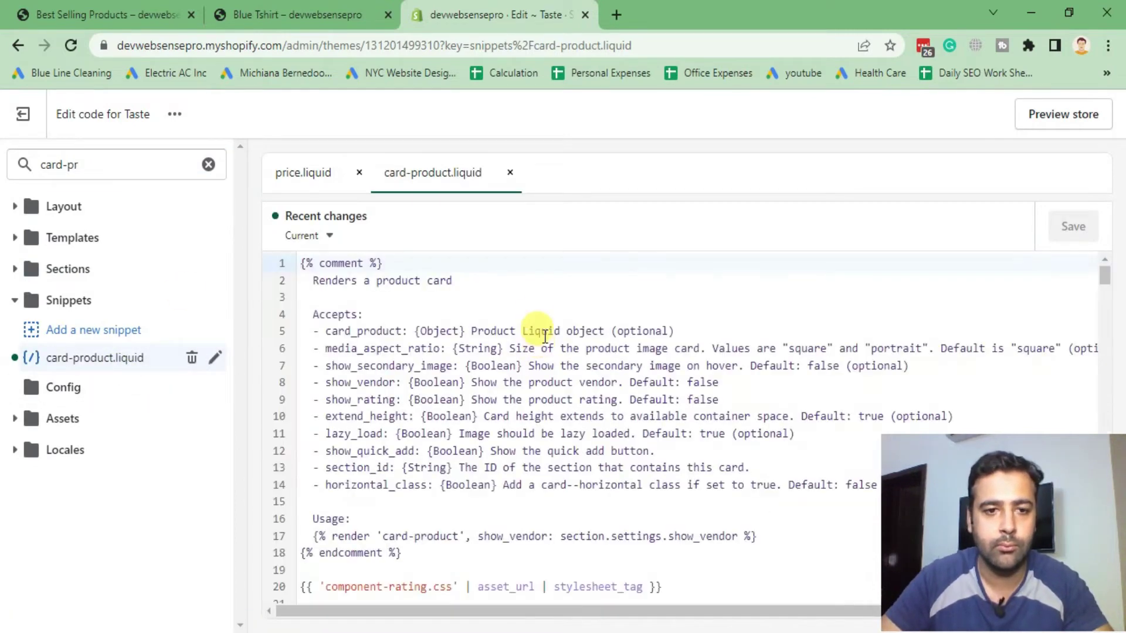
Scroll to card-product.liquid's sale badge block and select lines 127–132.
scroll(545, 336, down, 2)
scroll(542, 310, down, 10)
scroll(542, 304, down, 8)
scroll(548, 303, down, 10)
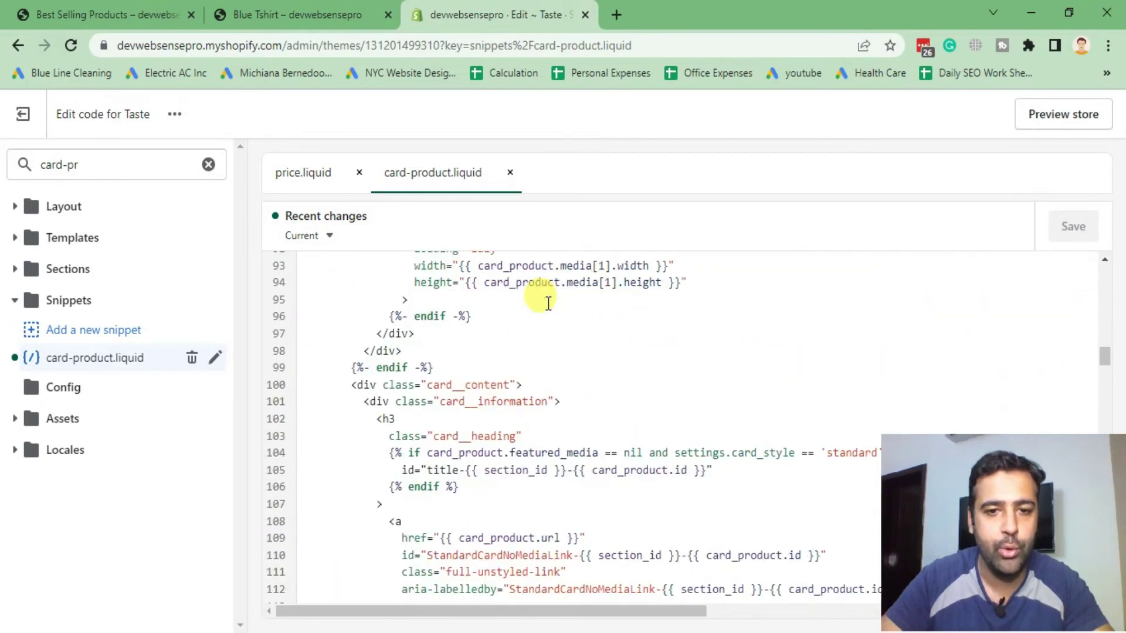
scroll(548, 303, down, 6)
scroll(548, 303, down, 6)
scroll(548, 303, up, 3)
scroll(549, 303, up, 2)
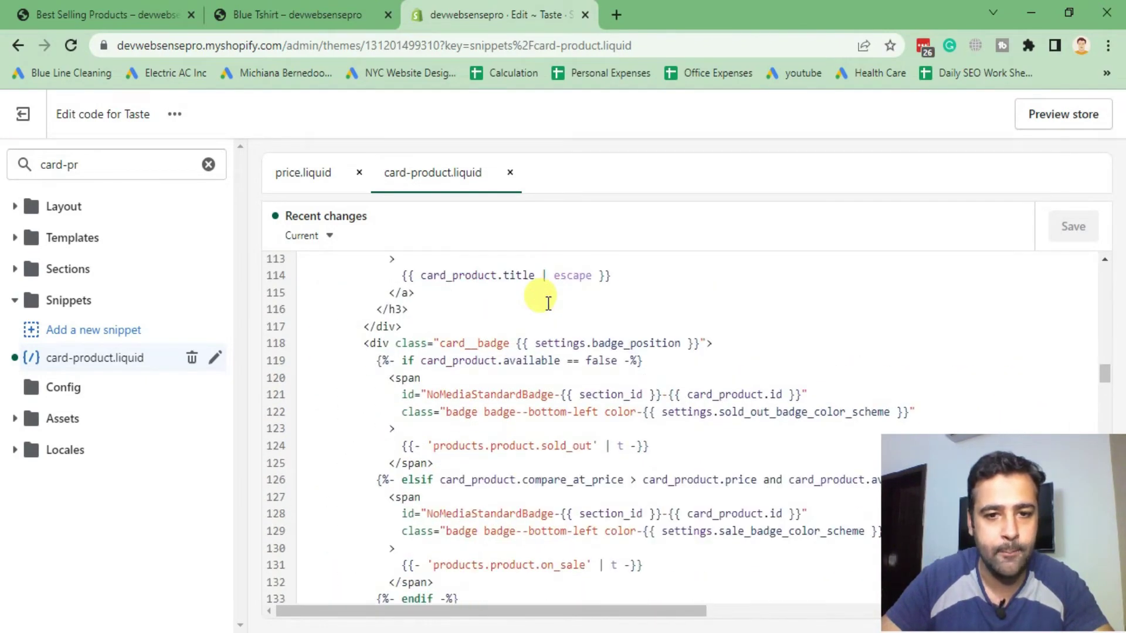
scroll(548, 303, down, 3)
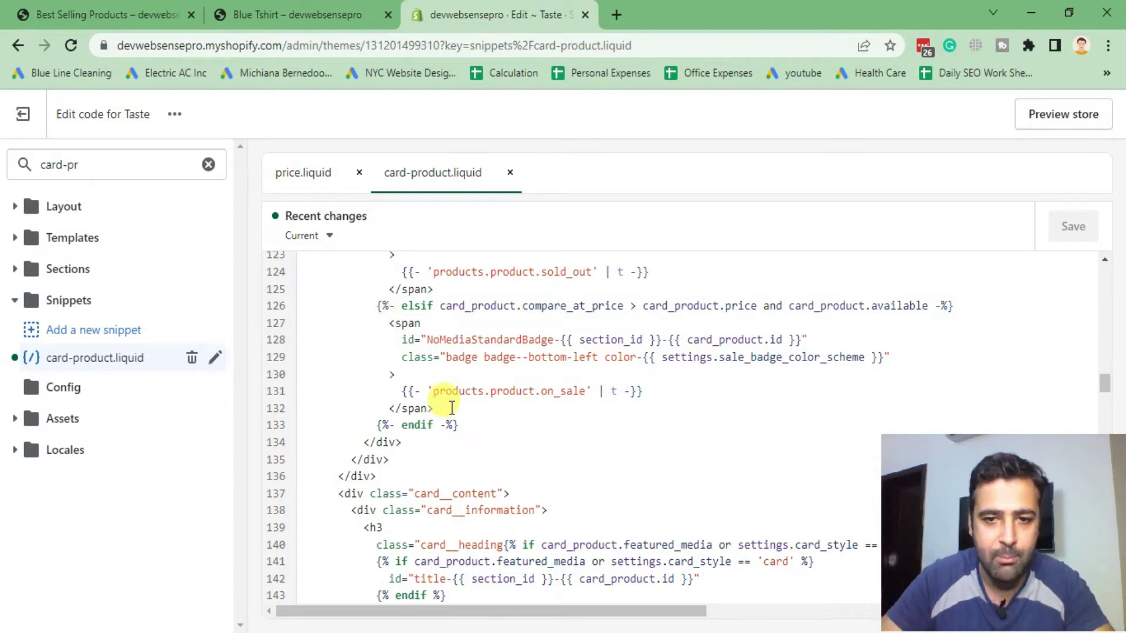
mouse_move(450, 407)
mouse_down()
mouse_move(402, 385)
mouse_move(381, 322)
mouse_move(390, 328)
mouse_up()
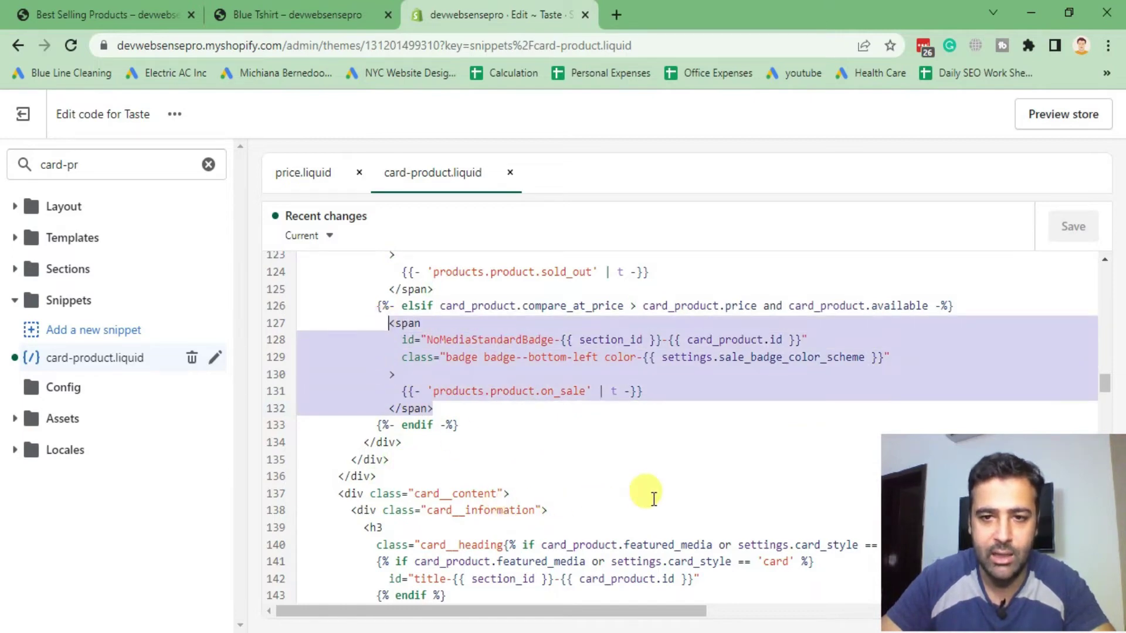
Zoom in to read the badge code, then select replacement lines 12–14 in Notepad++.
key(ctrl+plus)
key(ctrl+plus)
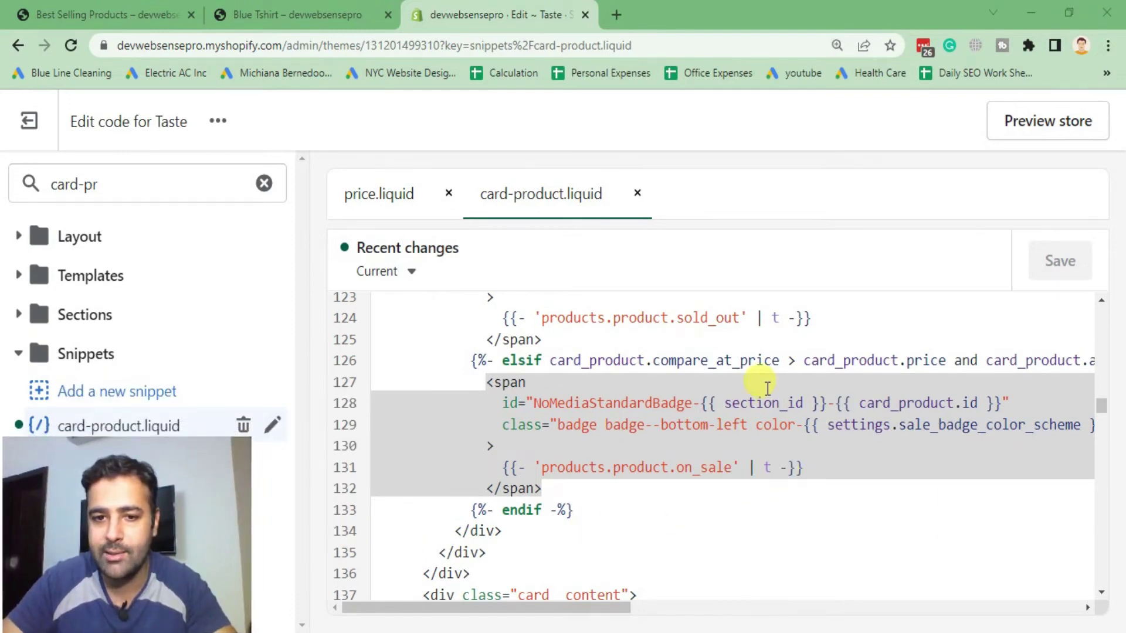
key(ctrl+plus)
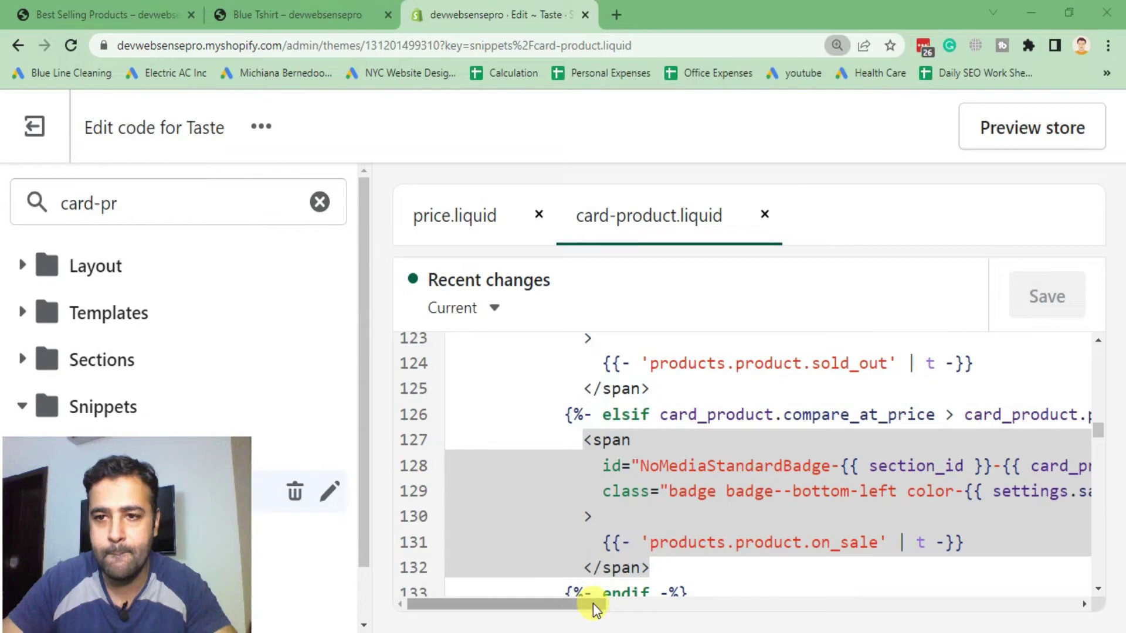
drag(593, 603, 641, 608)
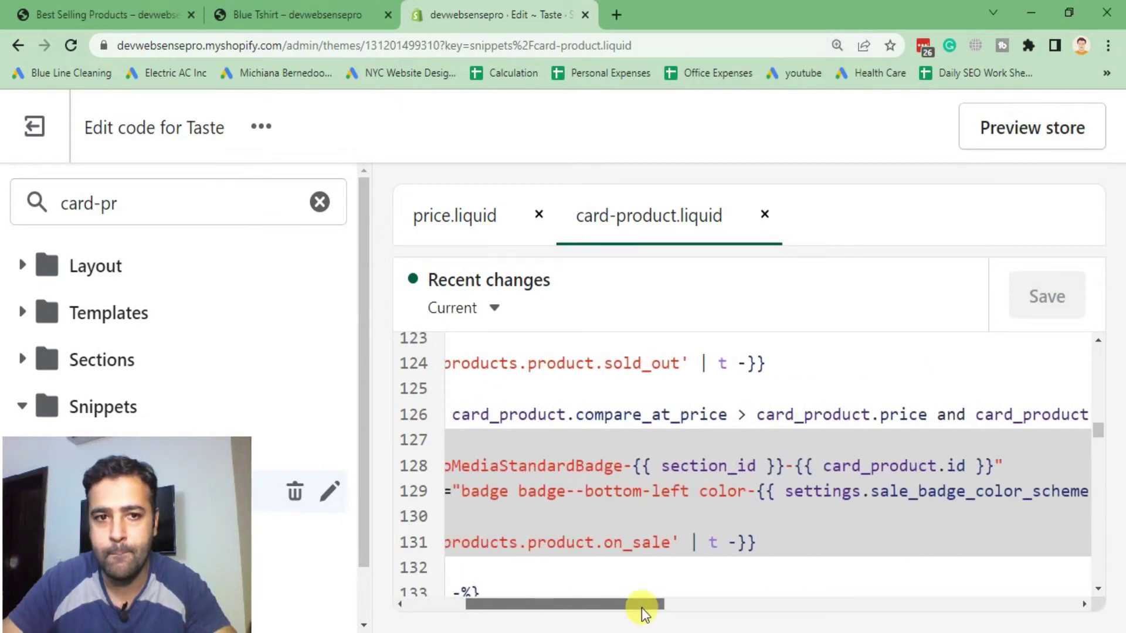
key(ctrl+minus)
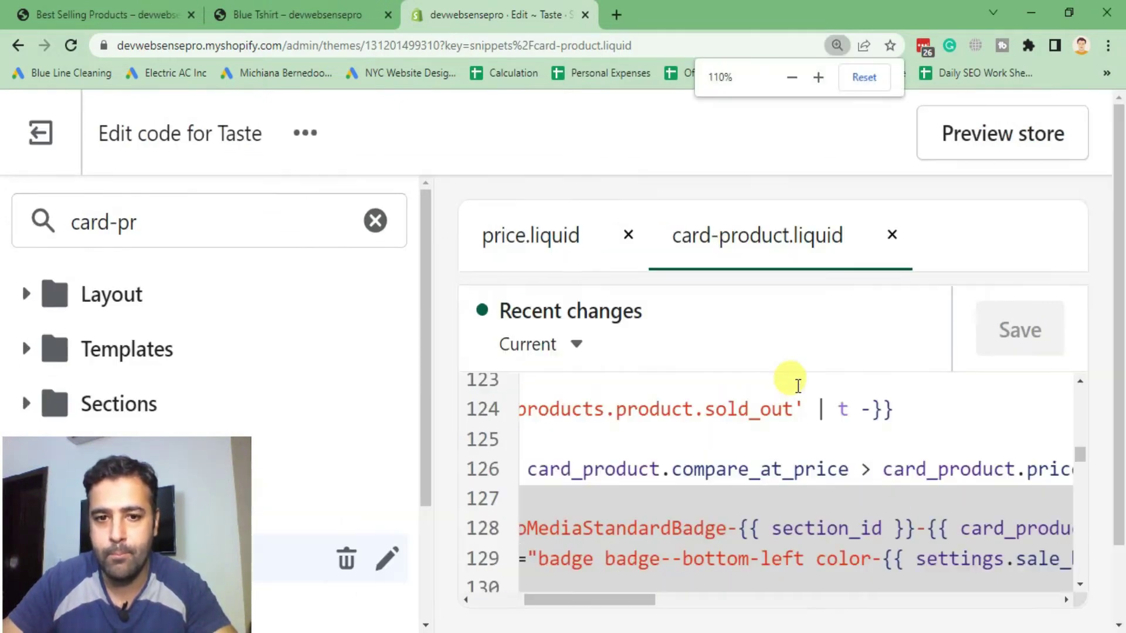
key(ctrl+minus)
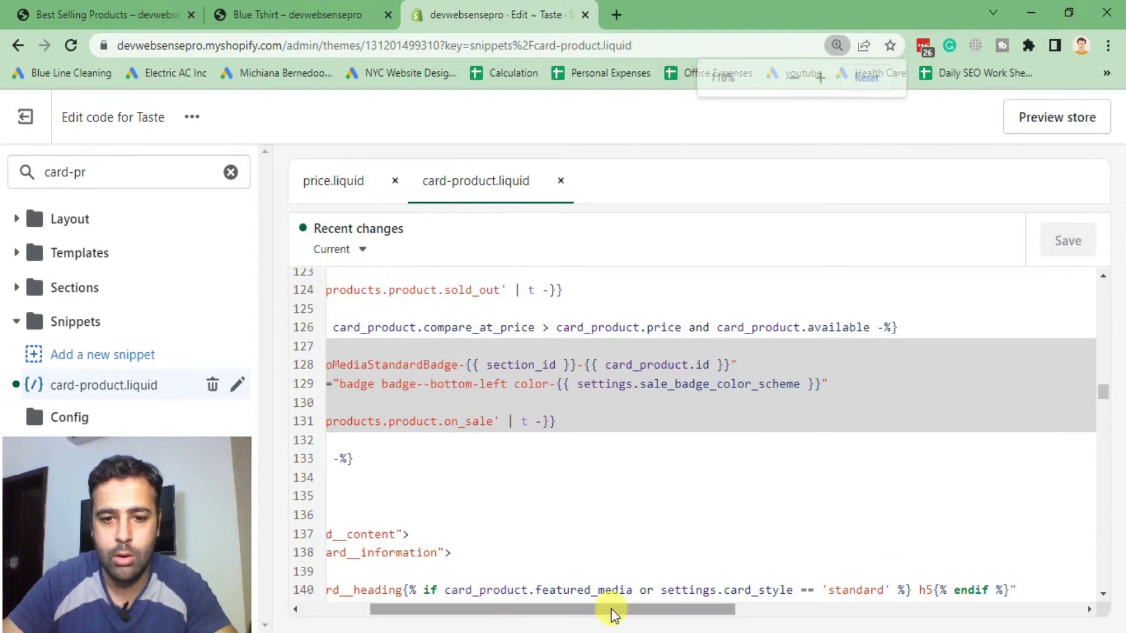
drag(611, 609, 510, 610)
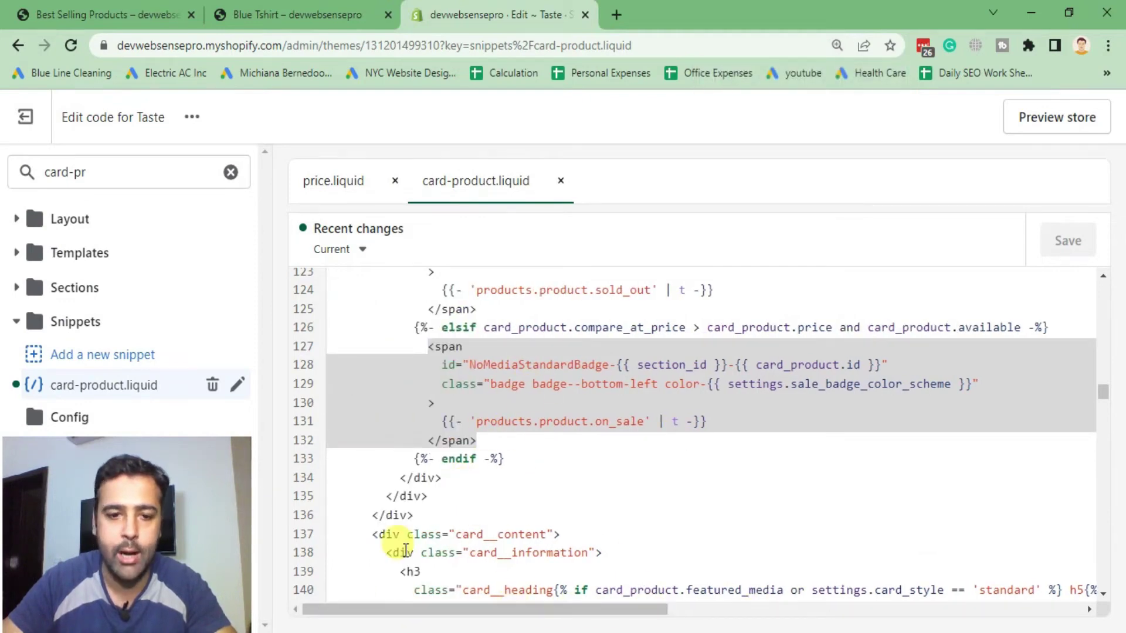
key(alt+Tab)
drag(198, 376, 52, 314)
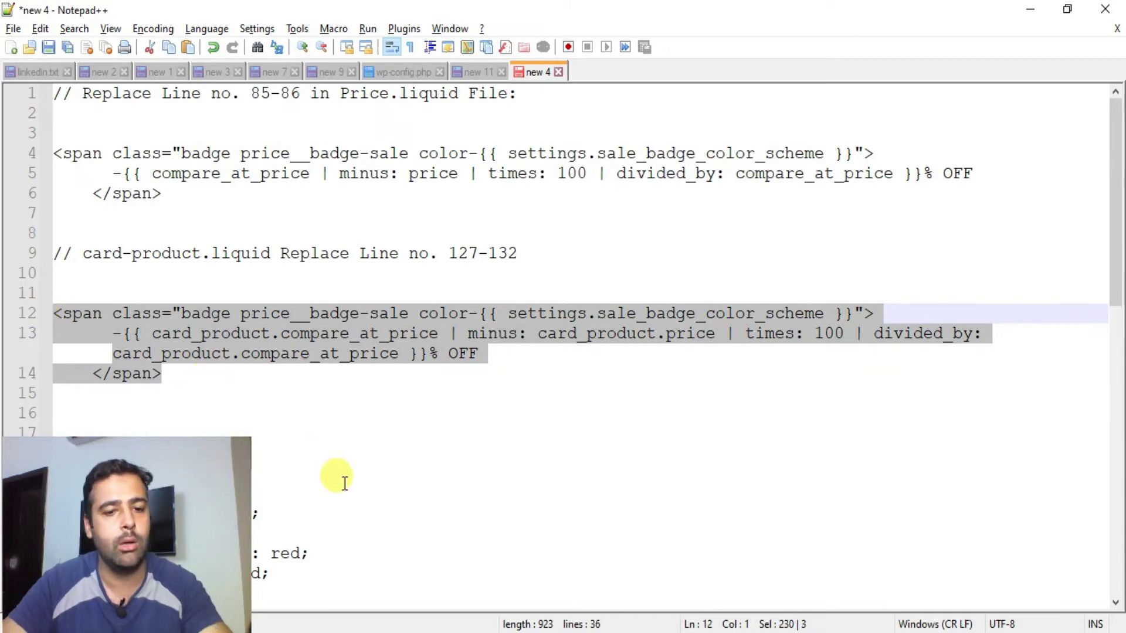
Paste Notepad++ lines 12–14 over card-product.liquid's old badge lines 128–129 and save.
key(alt+Tab)
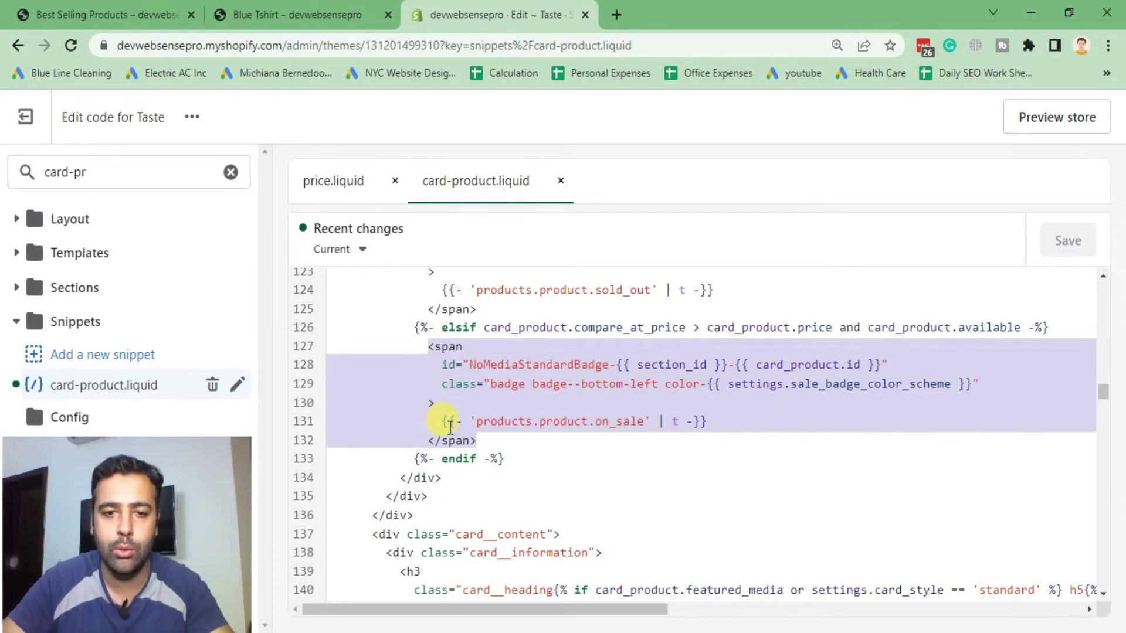
drag(478, 439, 429, 352)
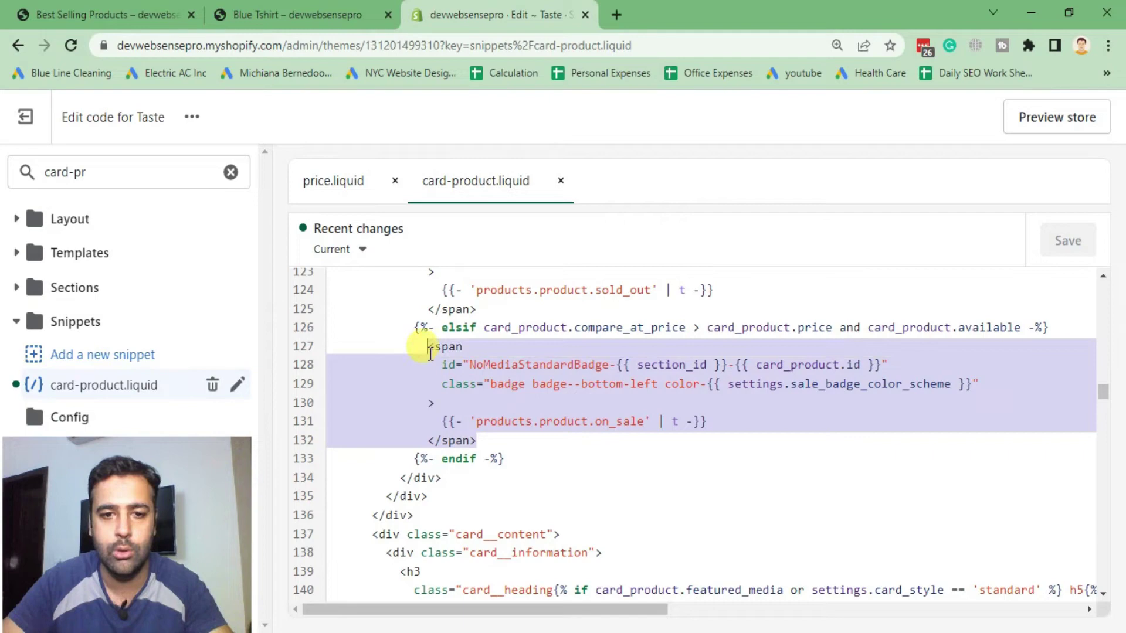
key(ctrl+v)
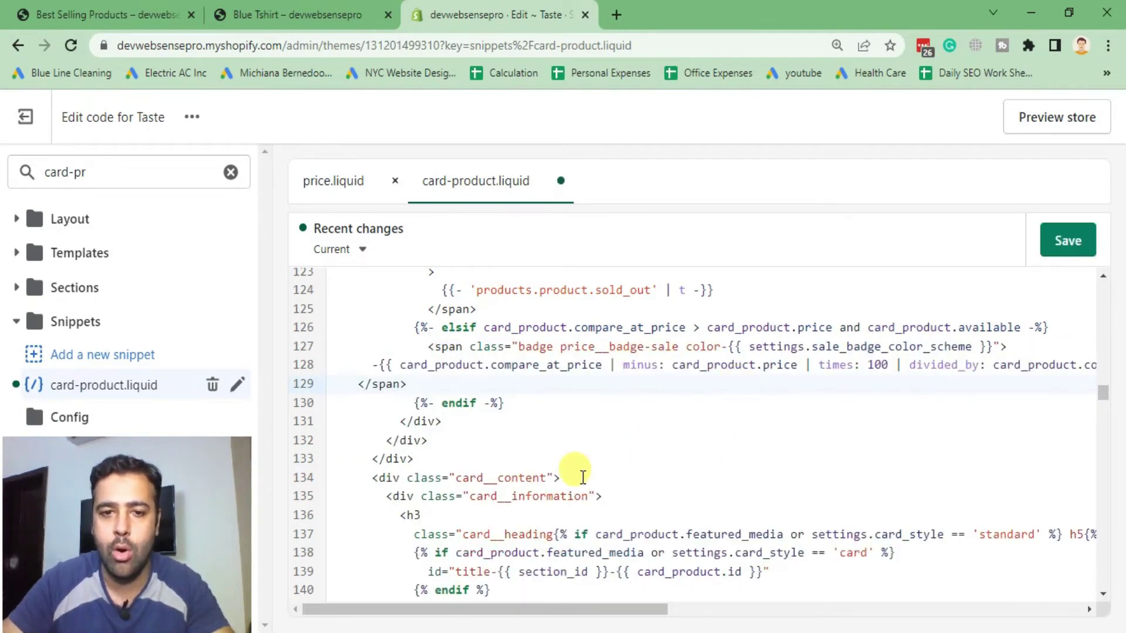
key(alt+Tab)
click(221, 353)
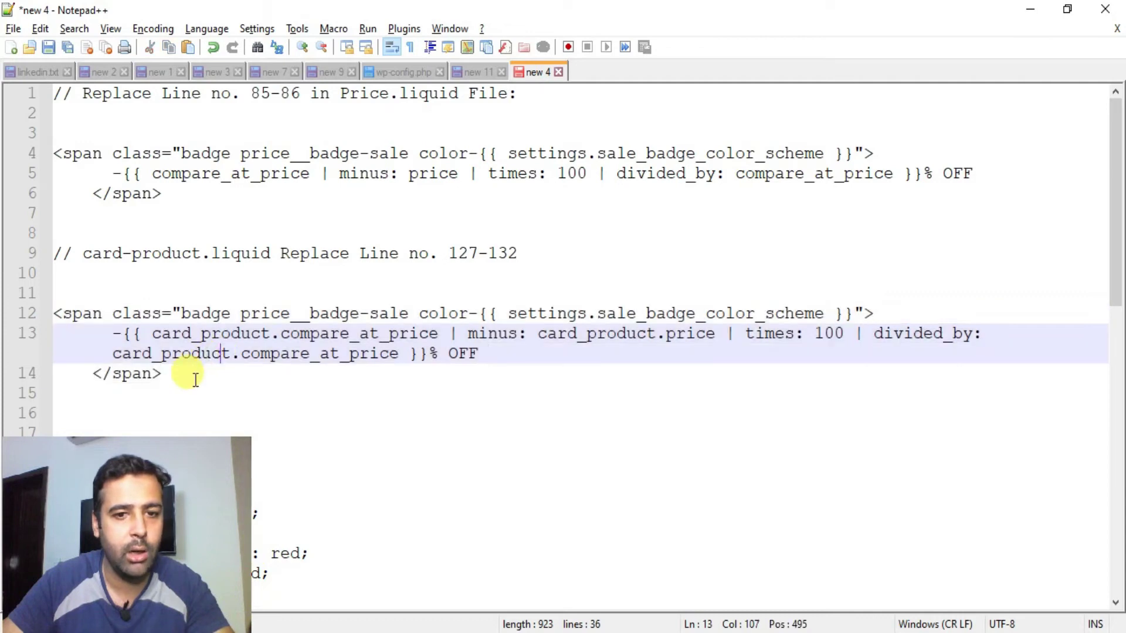
drag(196, 379, 54, 313)
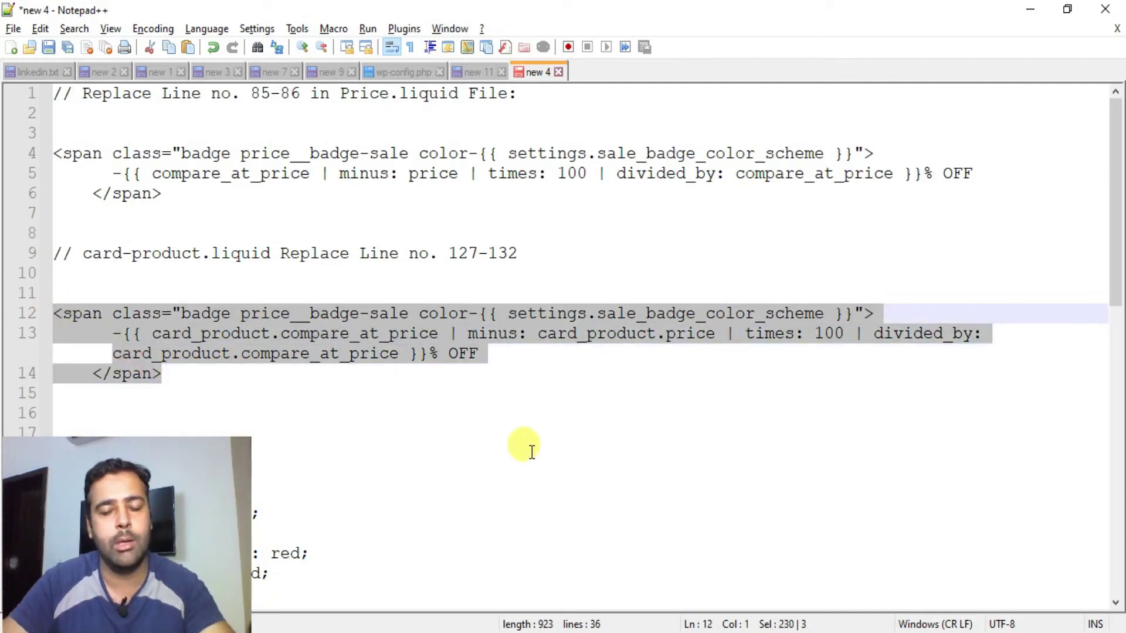
key(alt+Tab)
shift+click(421, 364)
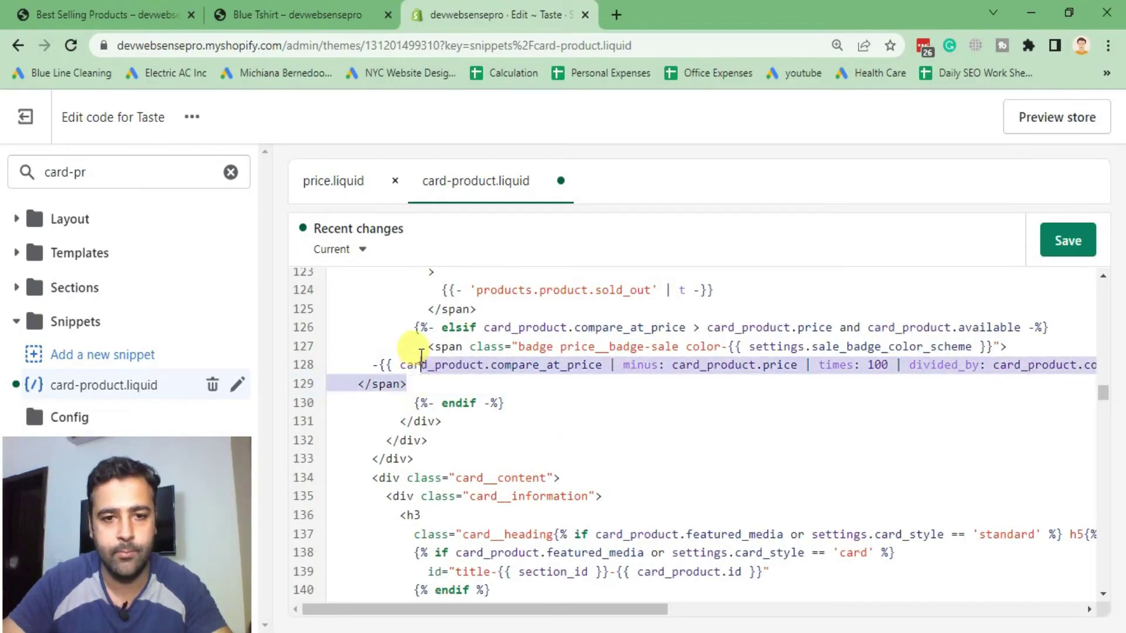
click(586, 384)
click(797, 423)
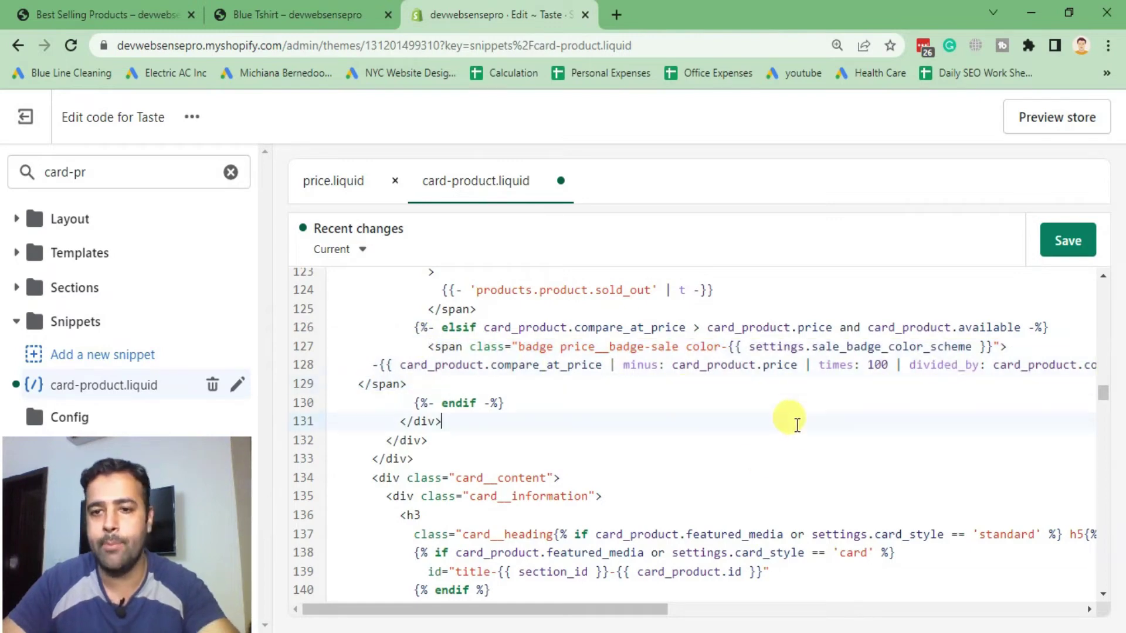
click(1065, 249)
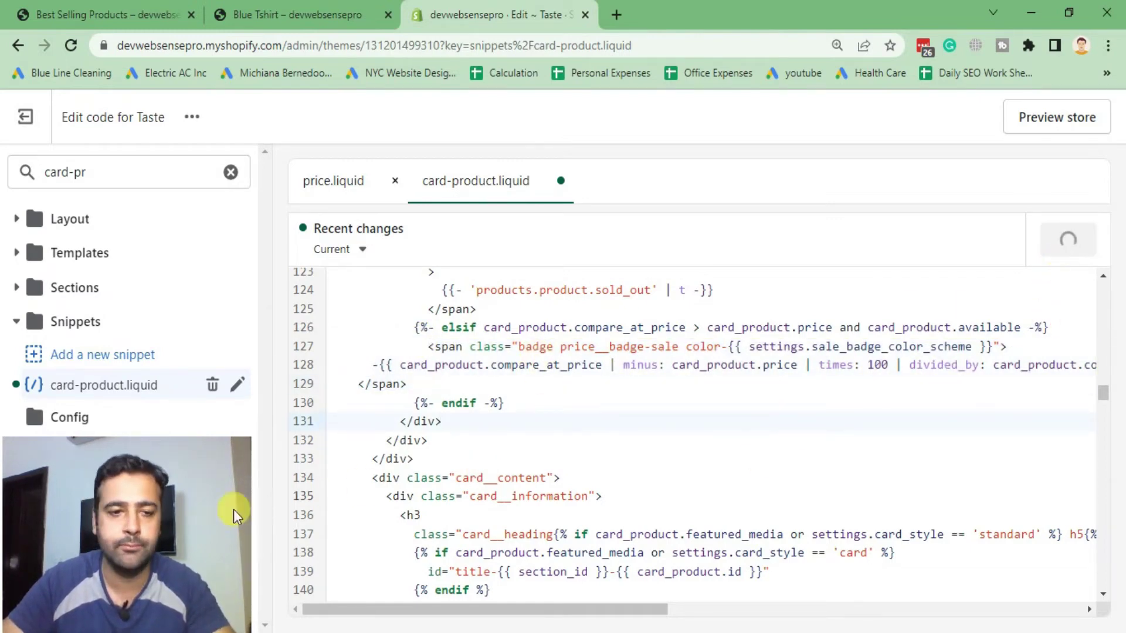
mouse_move(90, 511)
mouse_down()
mouse_move(979, 498)
mouse_move(996, 509)
mouse_up()
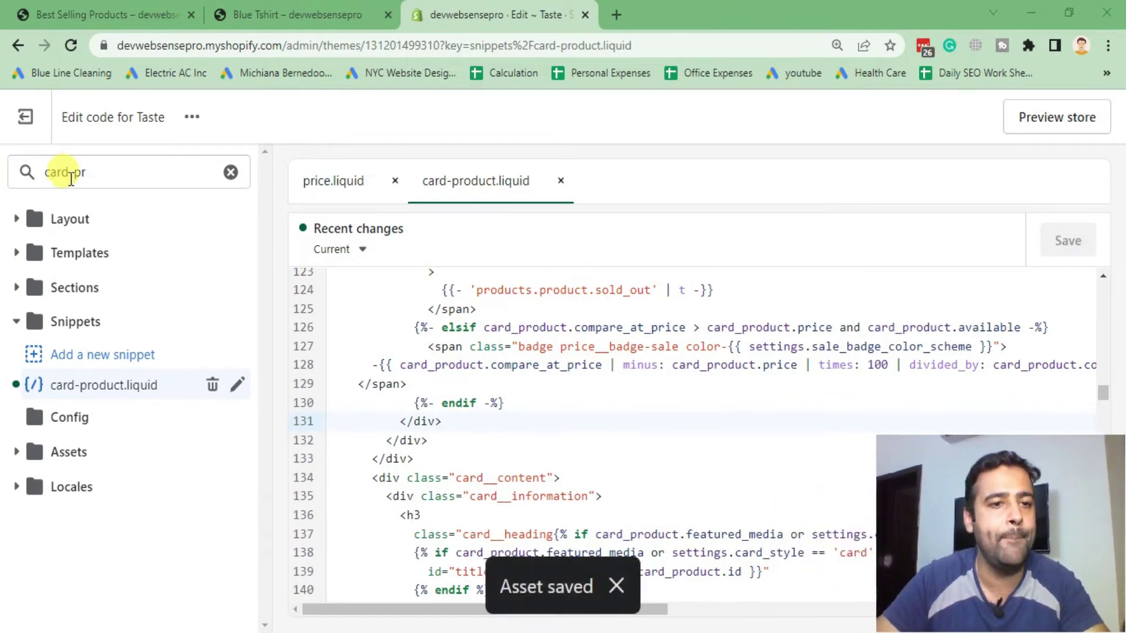
Search 'base' and open the Assets/base.css stylesheet.
triple_click(8, 171)
text(base)
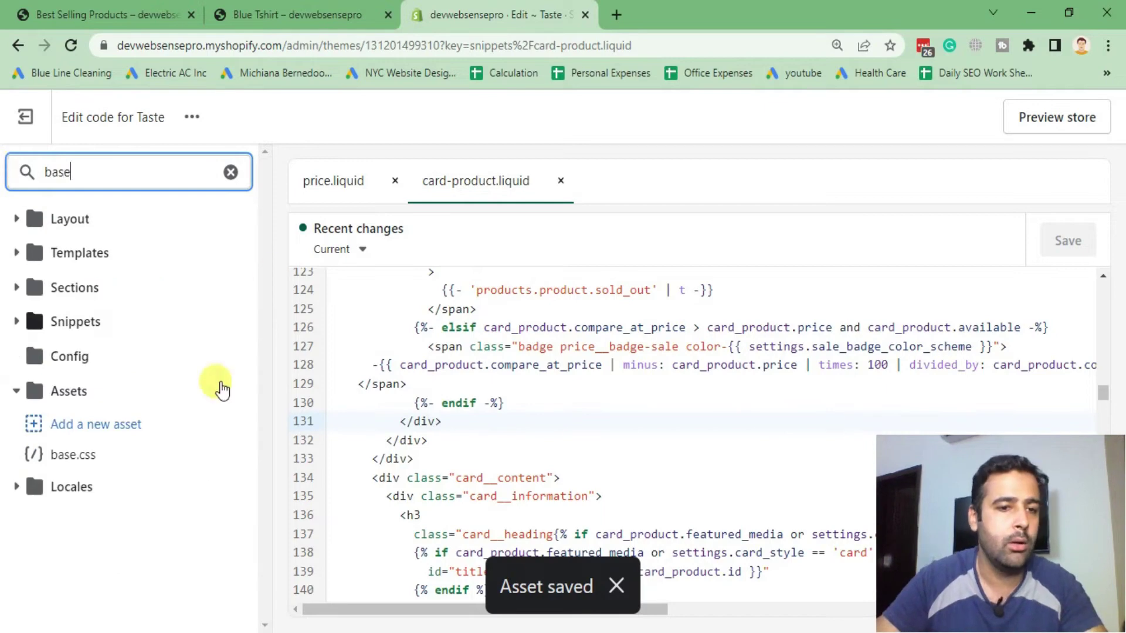
click(94, 464)
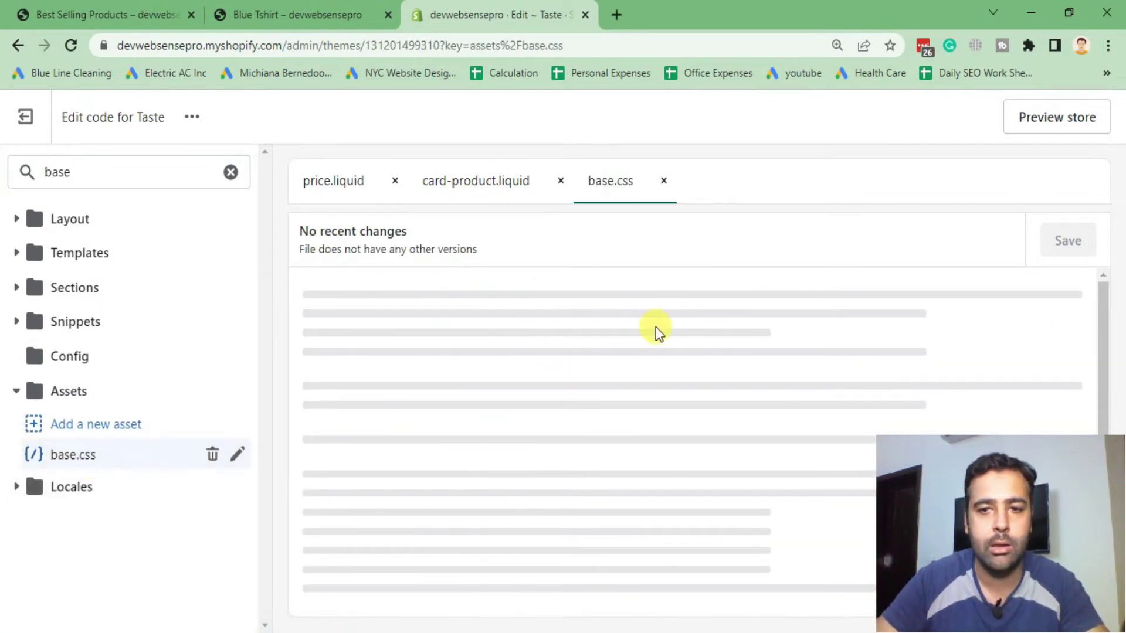
drag(1104, 293, 1108, 604)
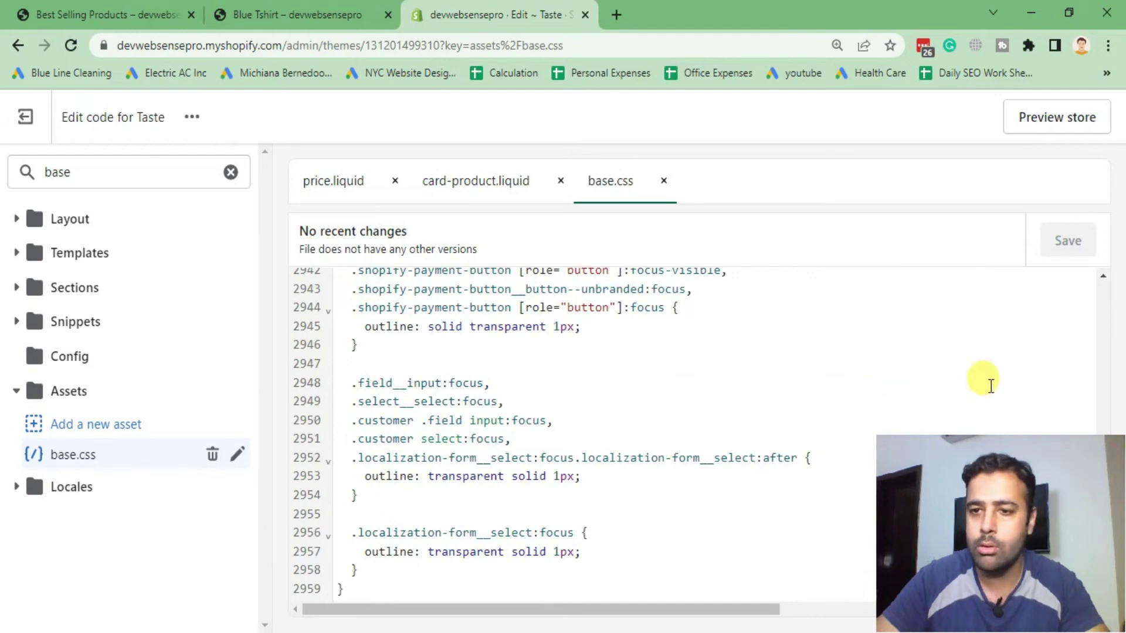
Append the red, bold badge CSS block from Notepad++ to the end of base.css and save.
key(alt+Tab)
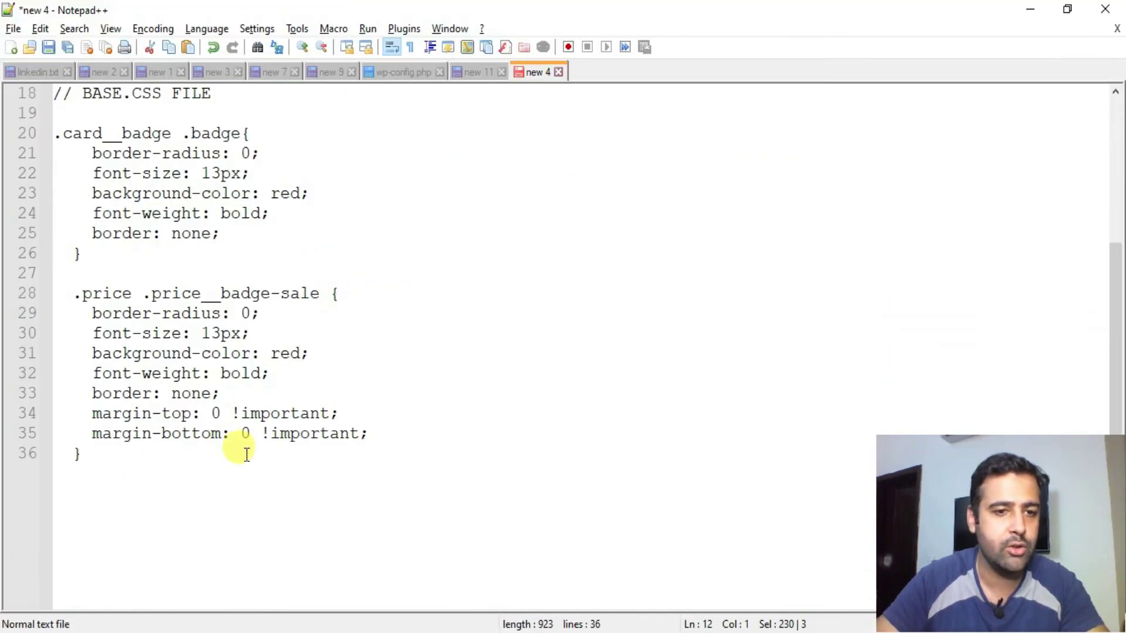
drag(82, 453, 52, 141)
key(ctrl+c)
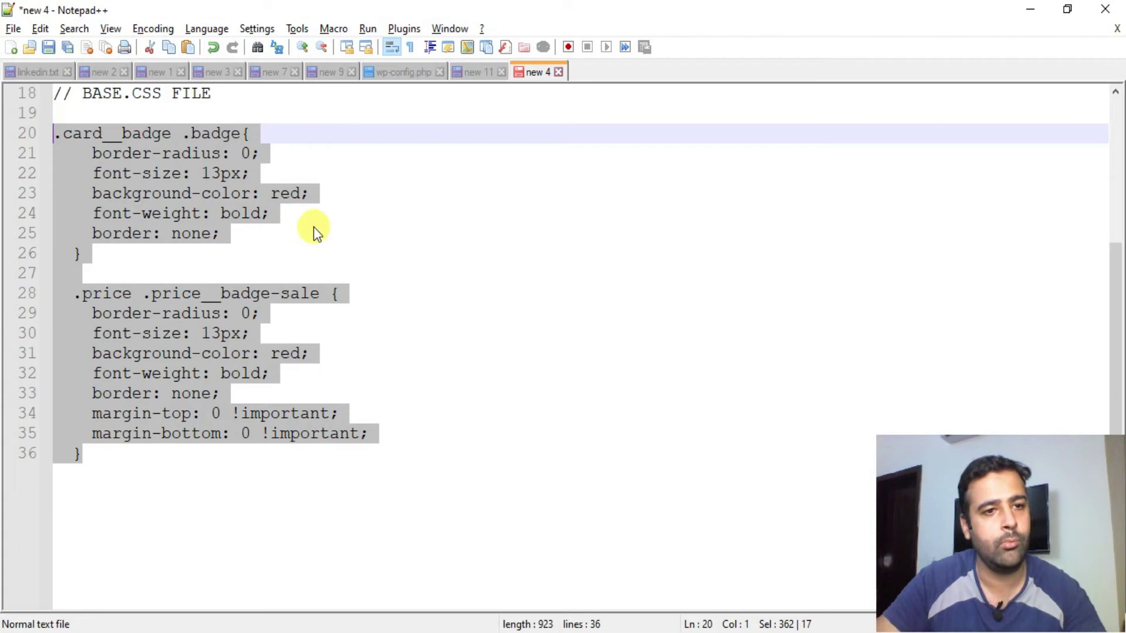
key(alt+Tab)
key(ctrl+End)
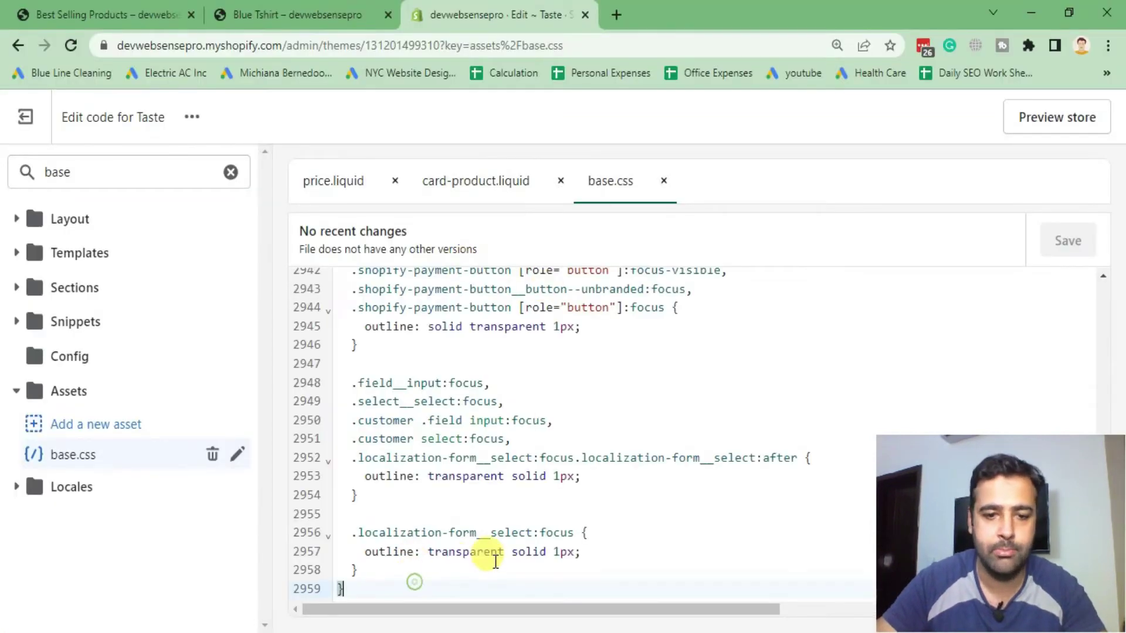
key(Return)
key(Return)
key(ctrl+v)
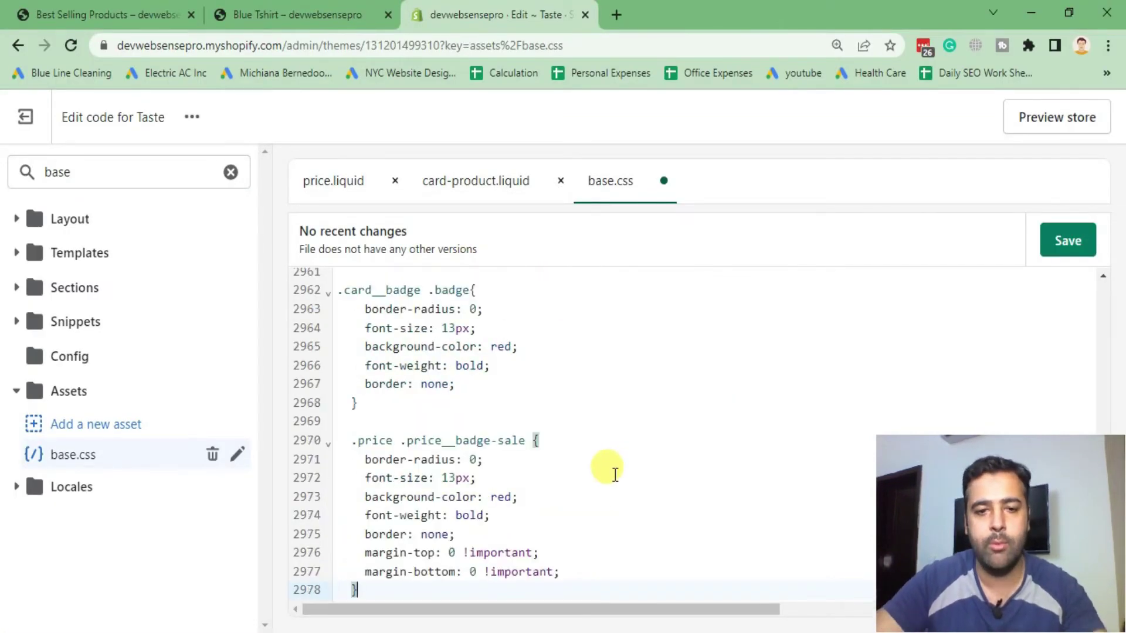
click(1065, 241)
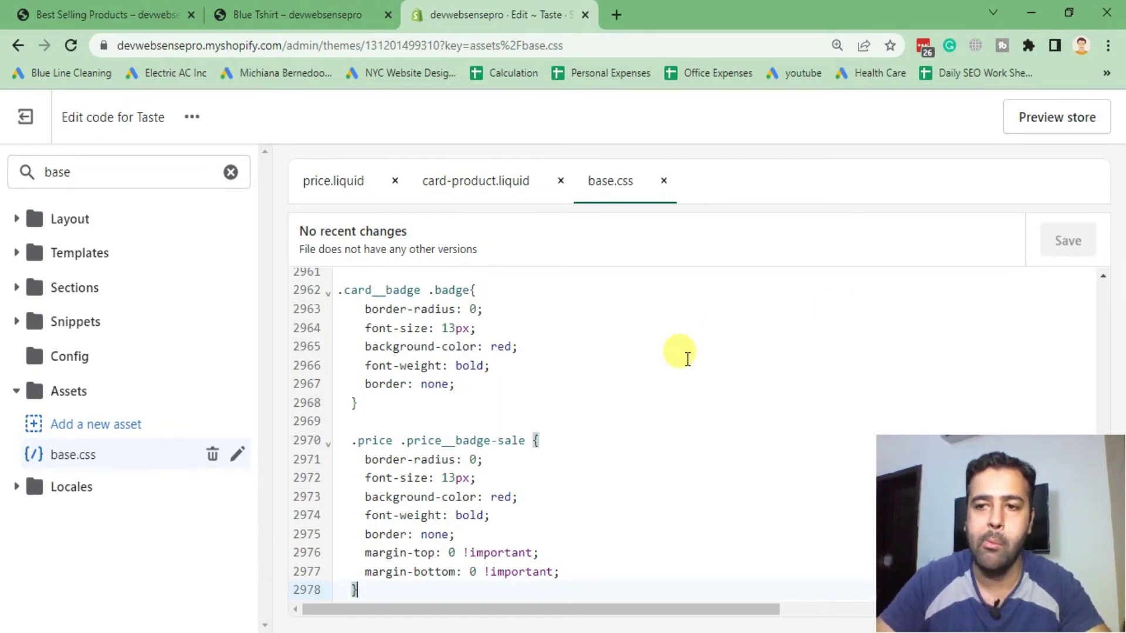
Reload the Blue Tshirt page at 100% zoom and highlight its crossed-out original price.
click(302, 15)
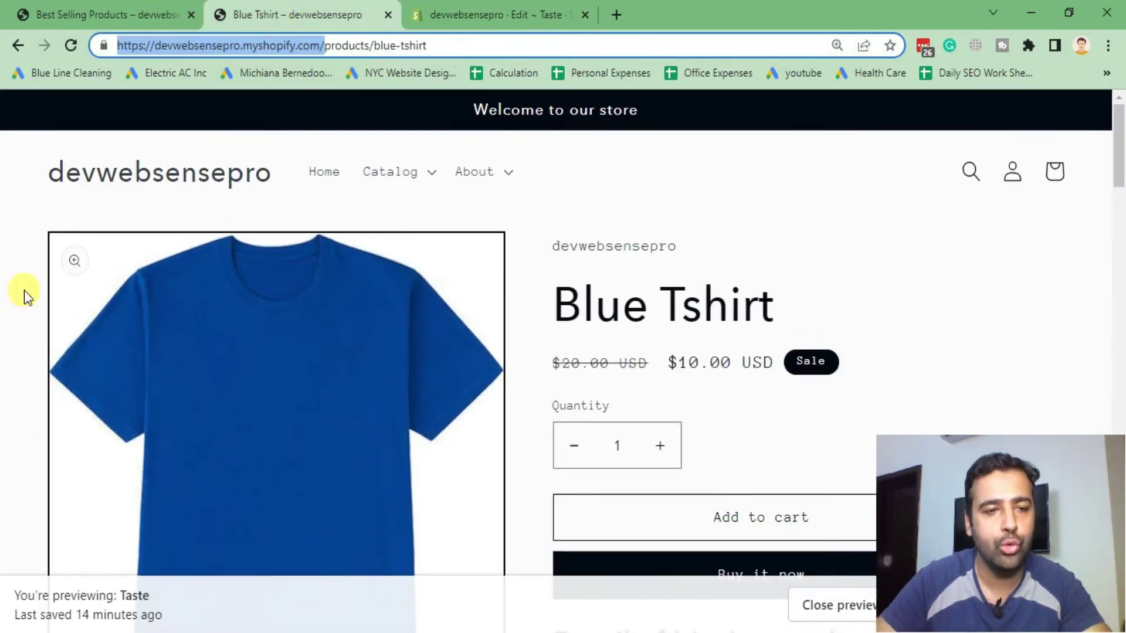
scroll(6, 243, down, 5)
scroll(6, 243, up, 5)
key(F5)
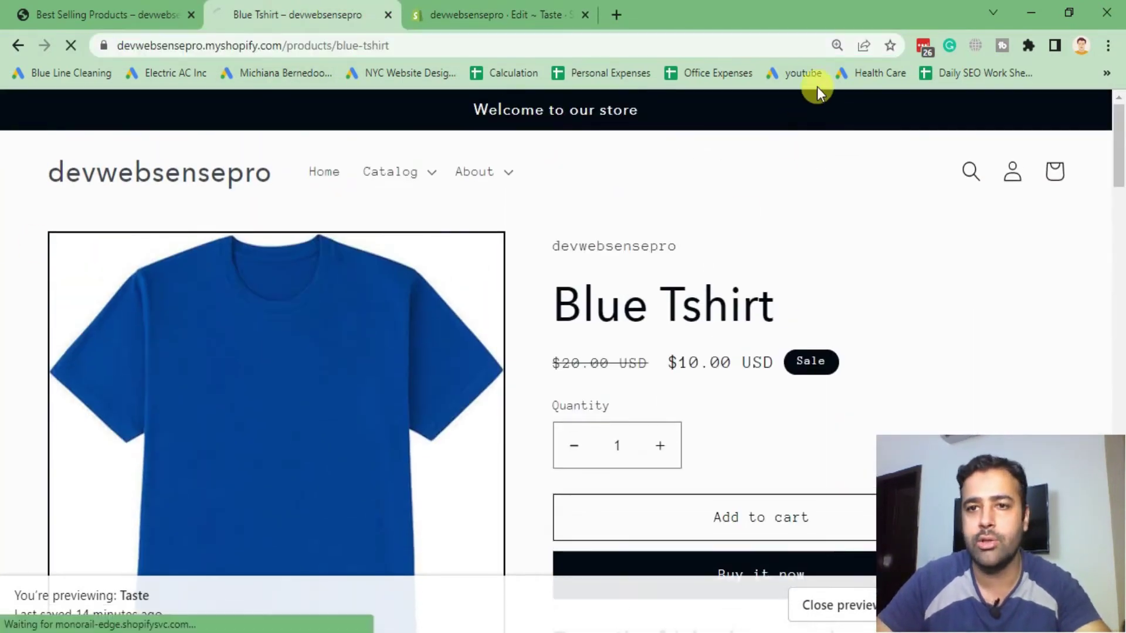
click(835, 45)
click(863, 77)
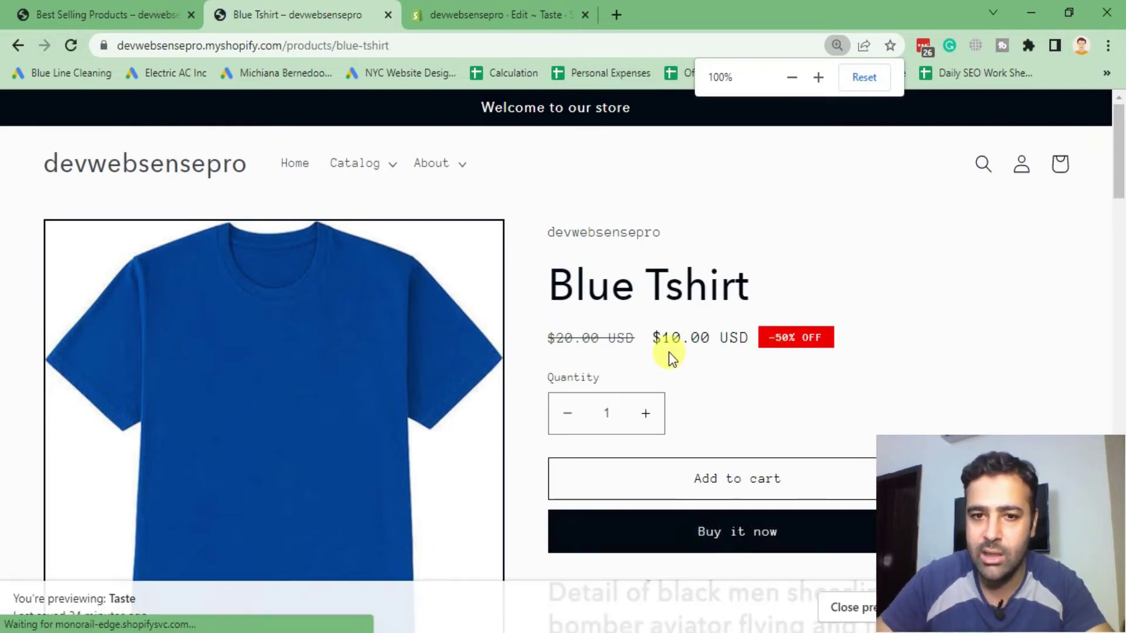
drag(552, 337, 788, 337)
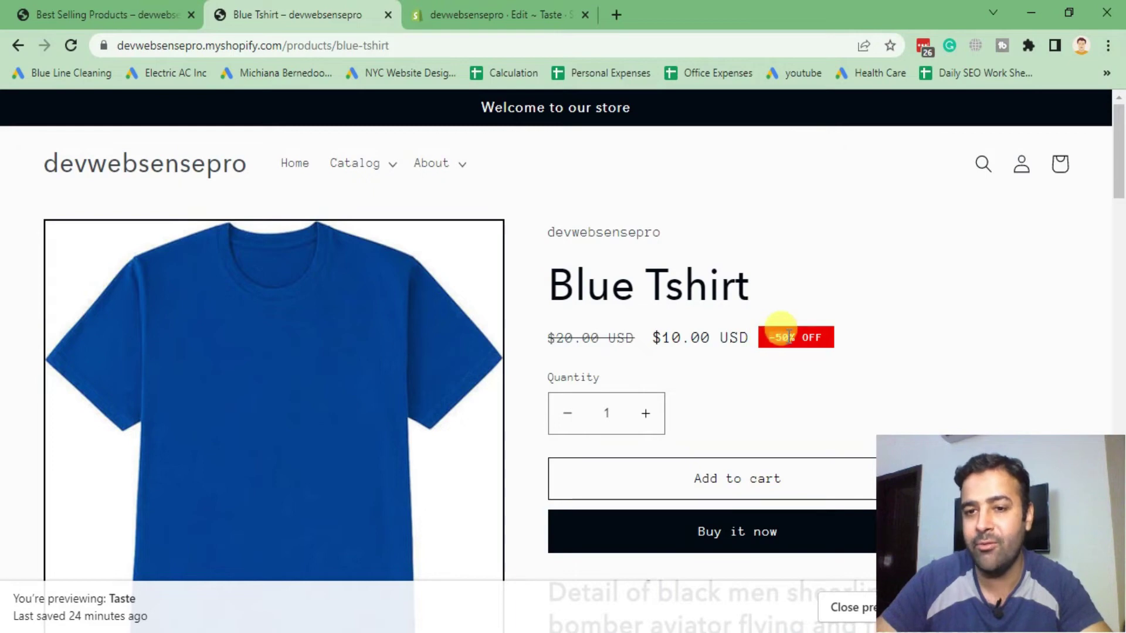
Refresh the Best Selling Products collection and scroll its red -XX% OFF badges.
click(23, 15)
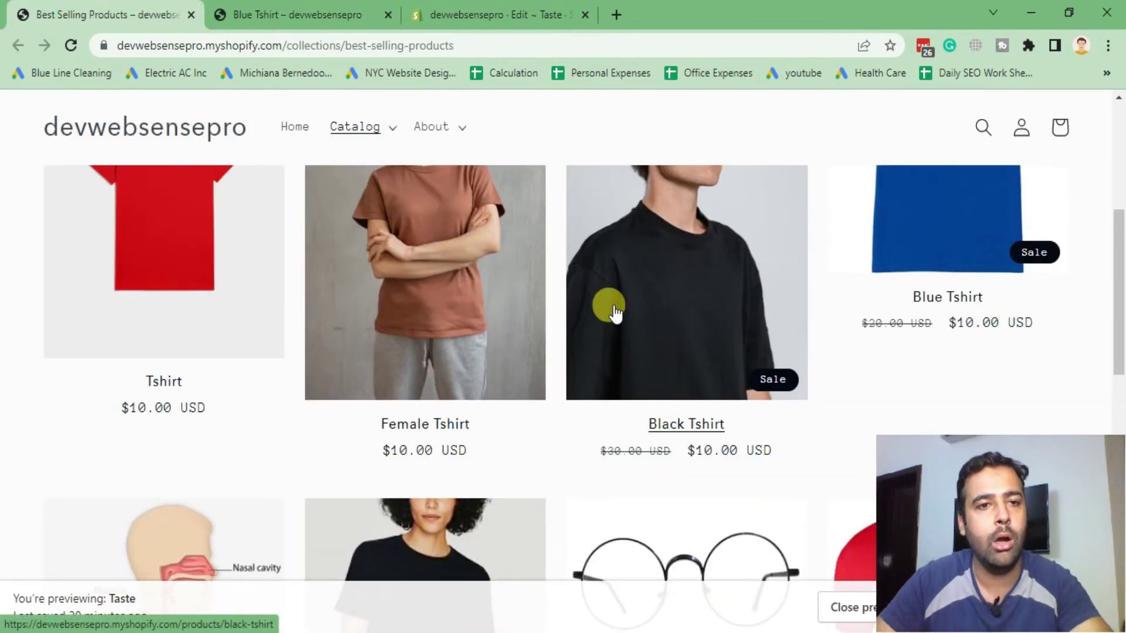
click(610, 307)
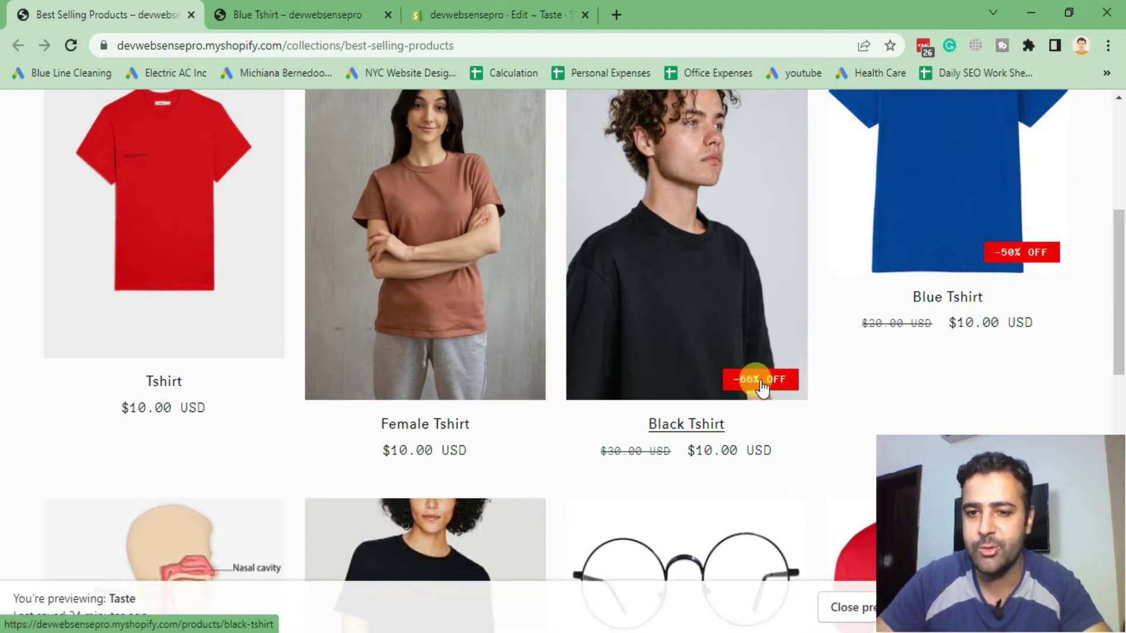
scroll(754, 315, down, 3)
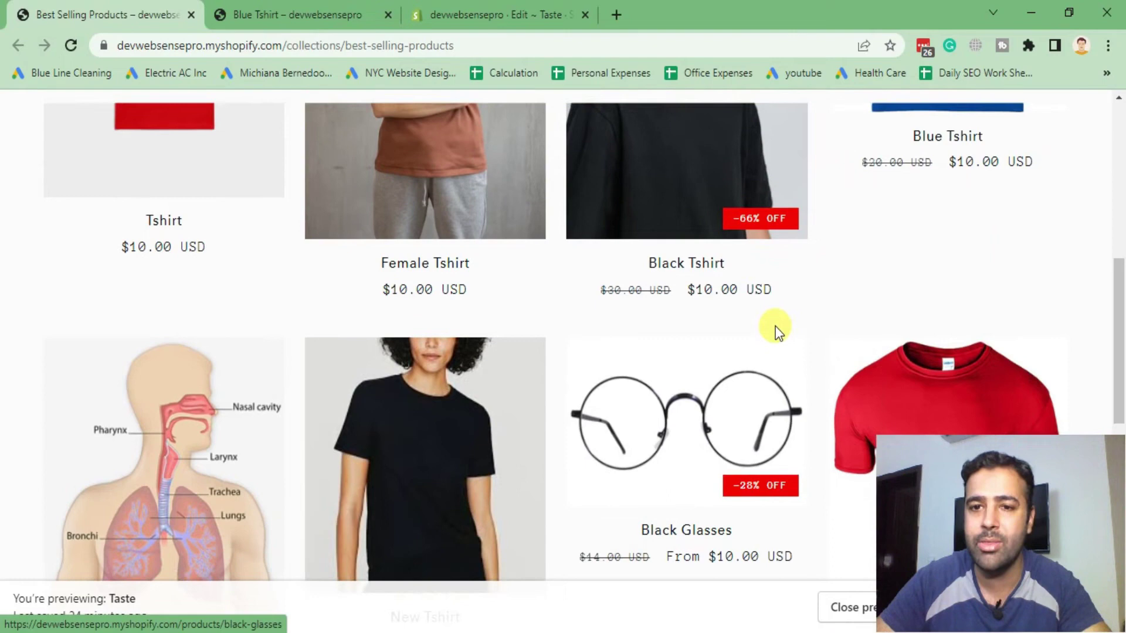
scroll(777, 293, up, 5)
scroll(774, 271, down, 3)
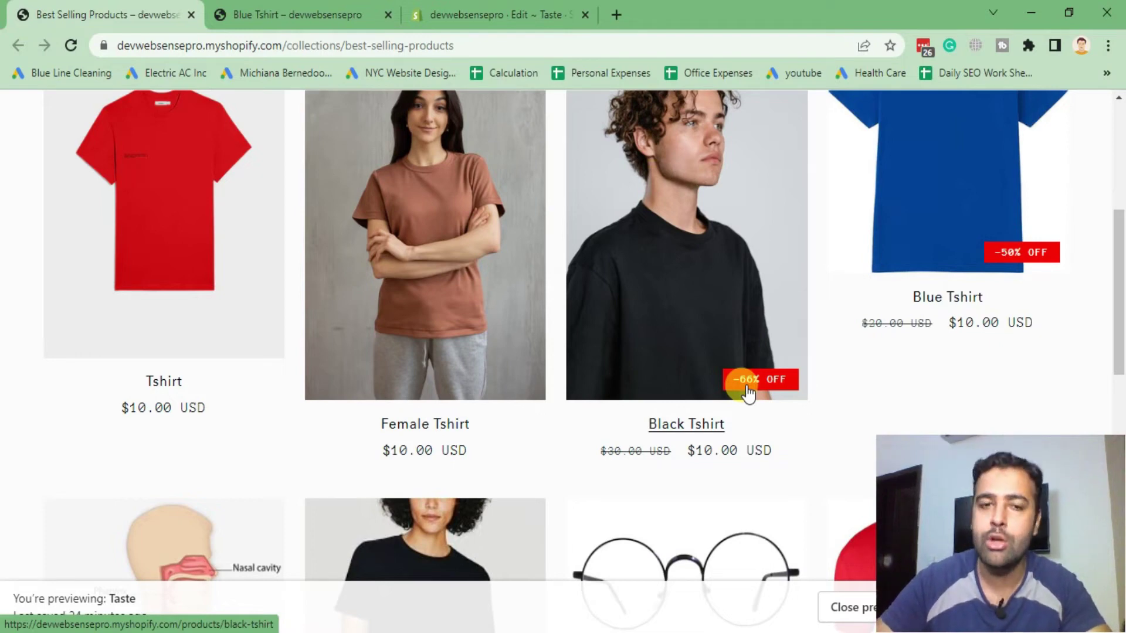
Change the .card__badge background-color from red to blue and save base.css.
click(491, 23)
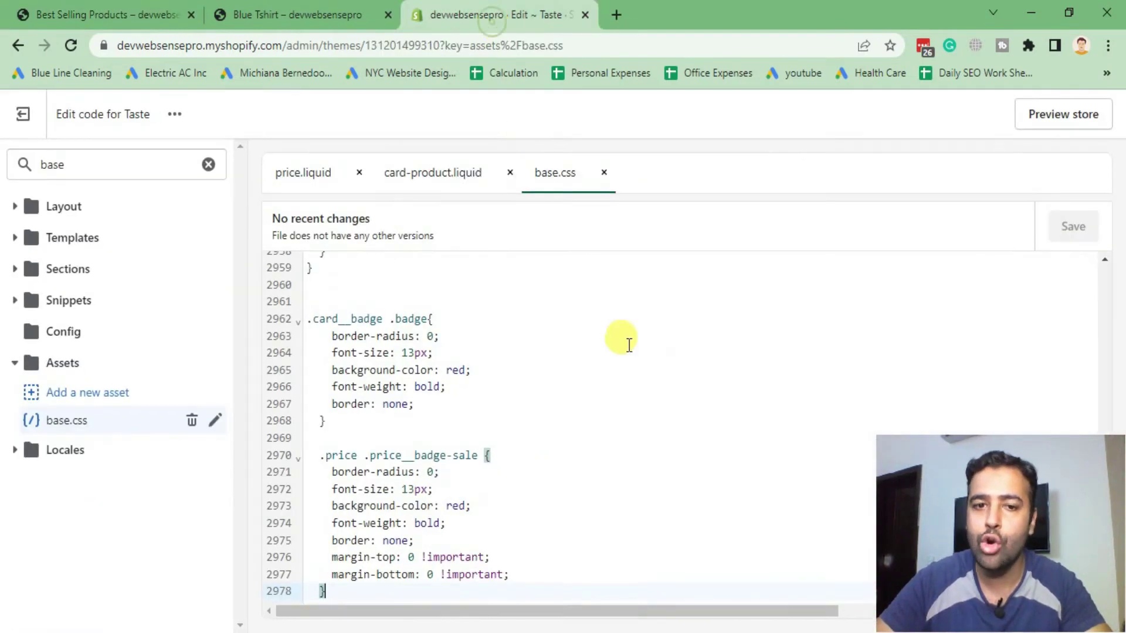
click(674, 329)
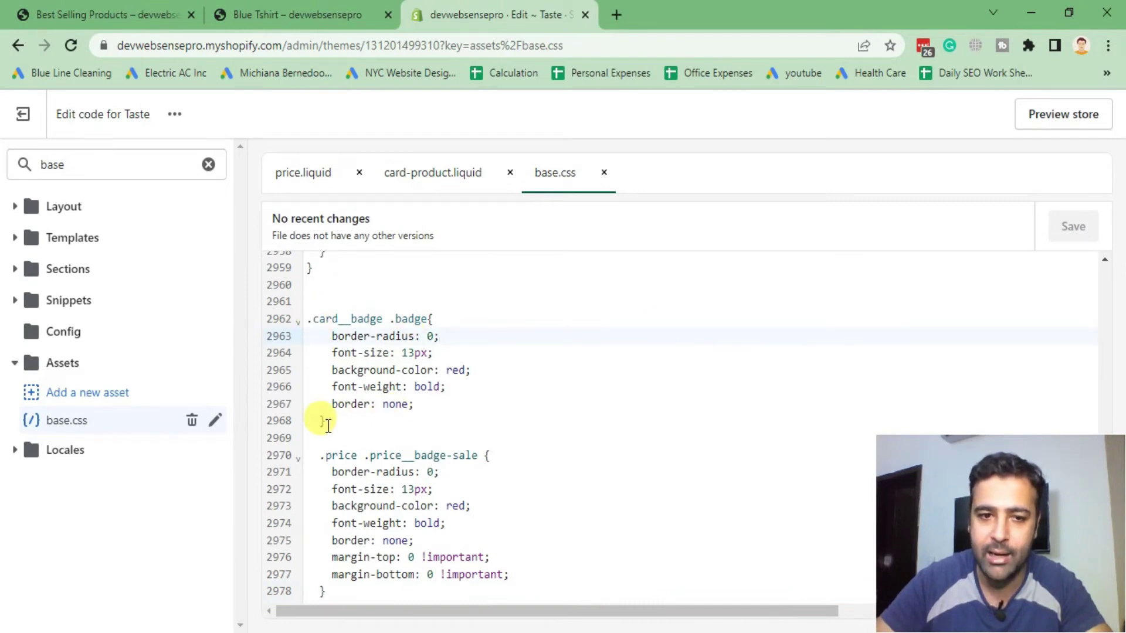
drag(326, 422, 313, 323)
click(376, 370)
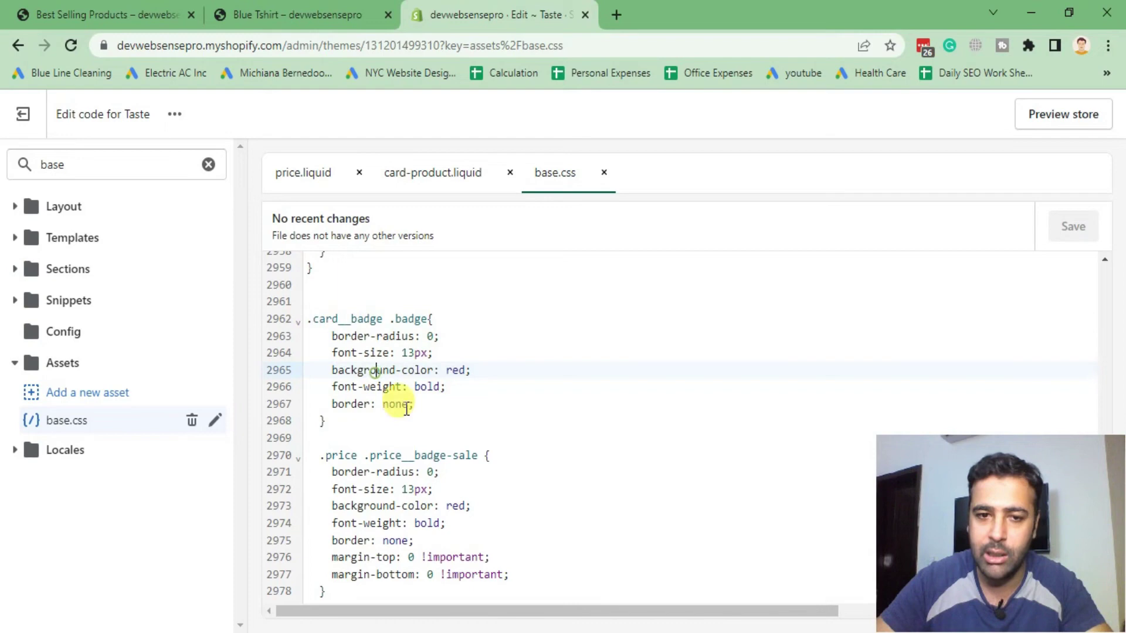
drag(333, 370, 423, 370)
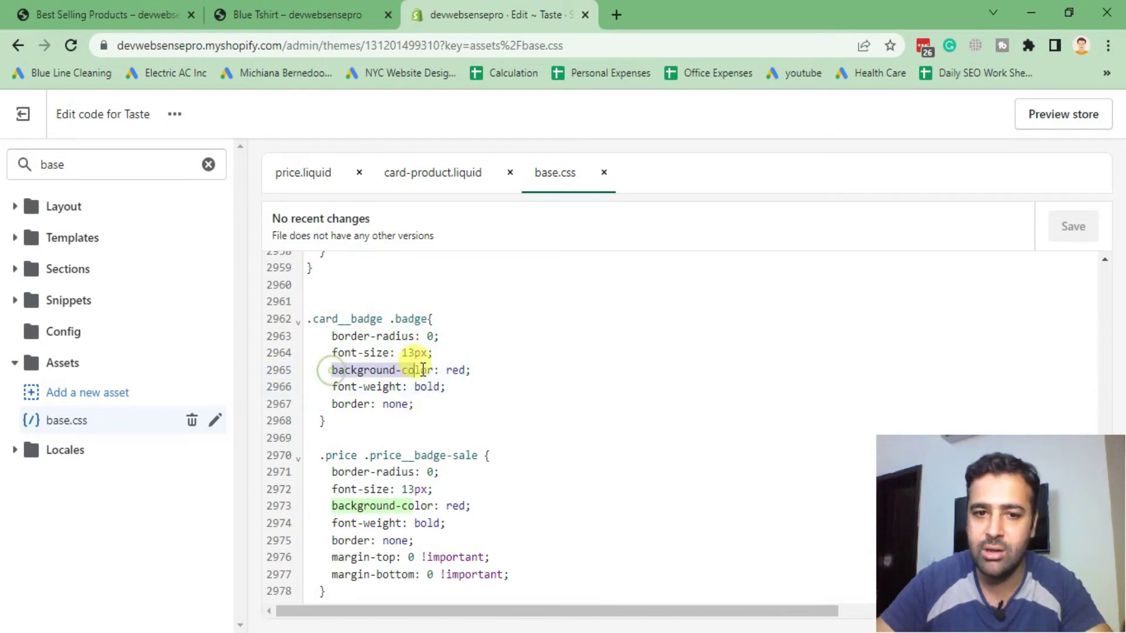
click(470, 381)
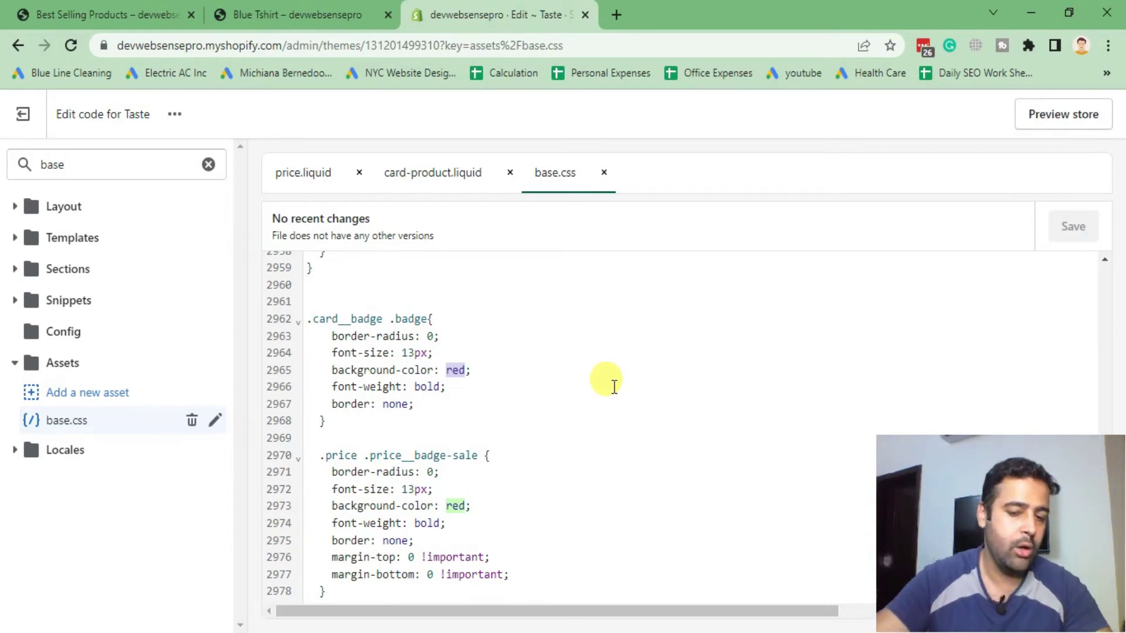
text(blue)
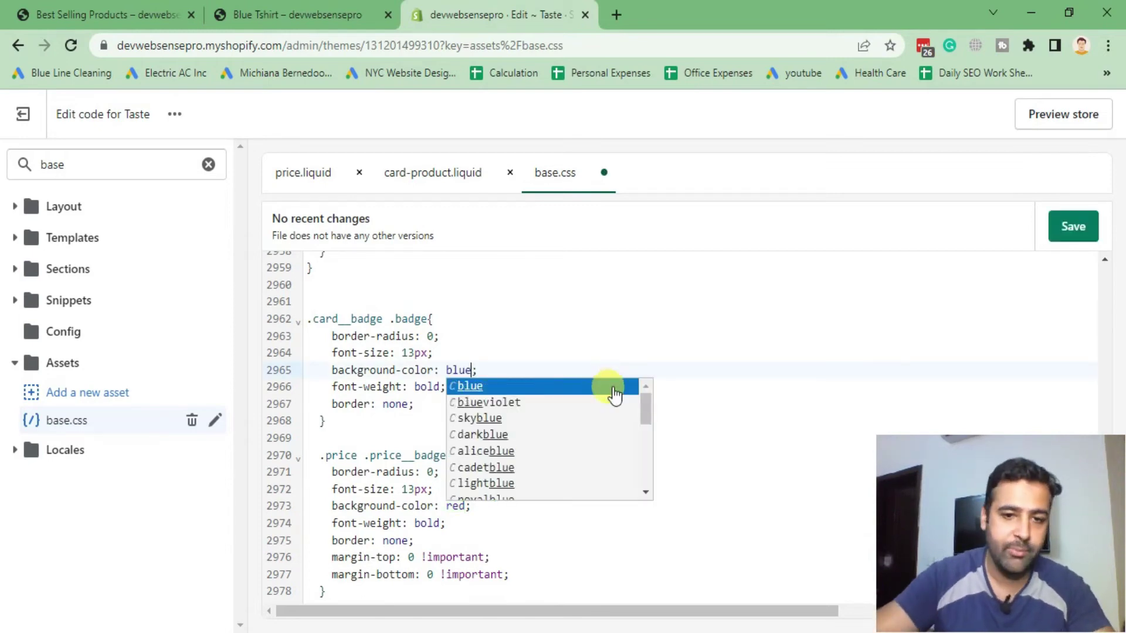
click(636, 343)
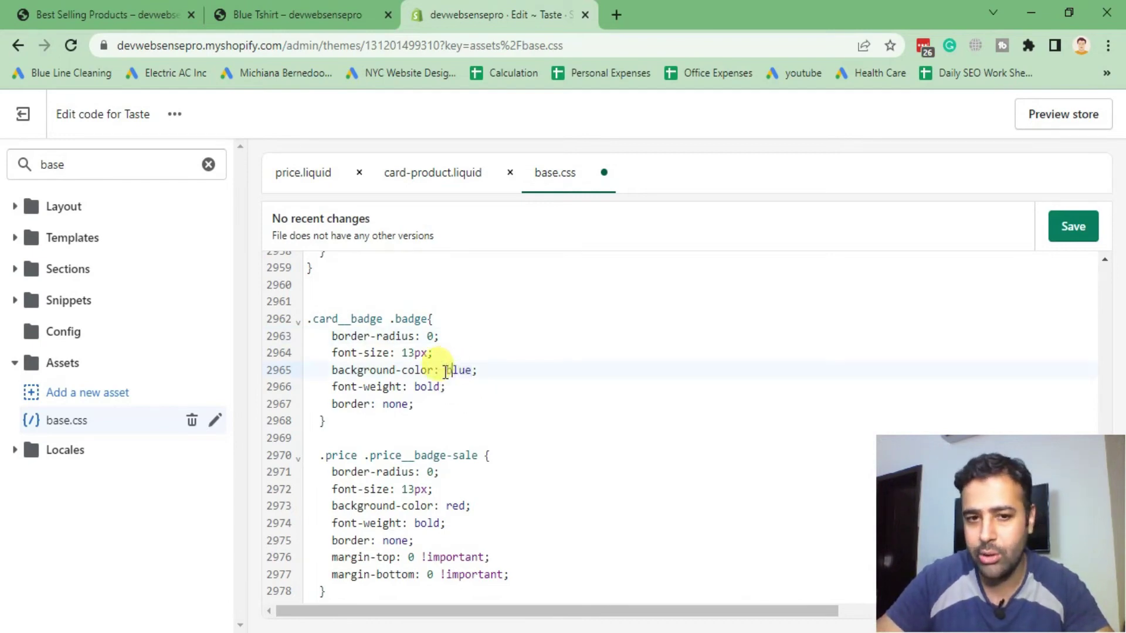
click(1080, 231)
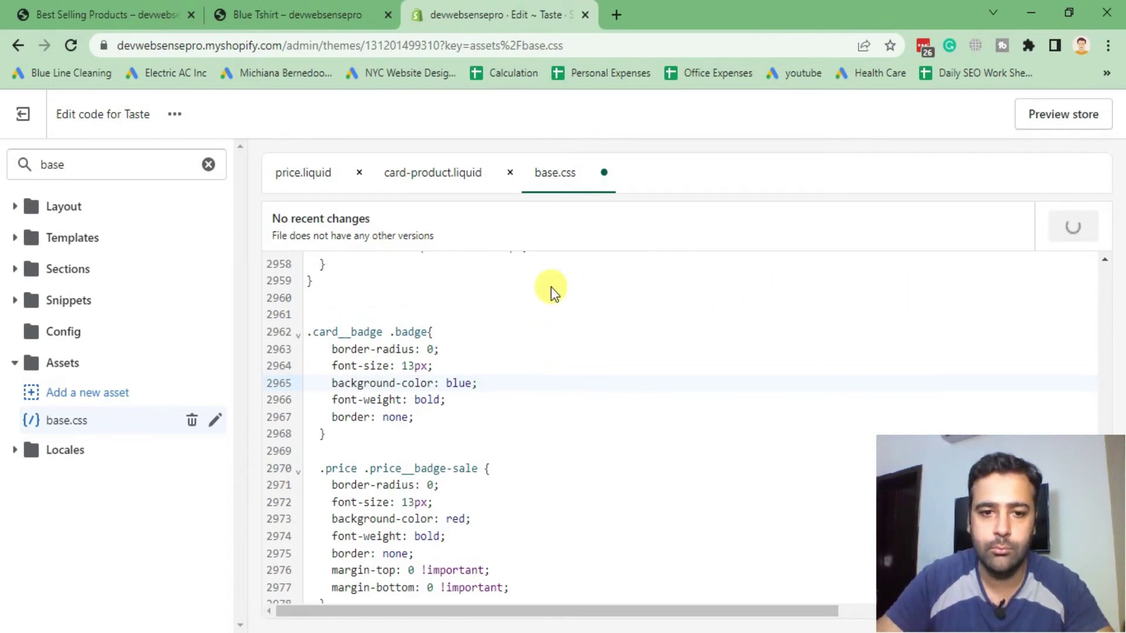
Change the .price__badge-sale background on line 2973 to blue and save.
click(457, 508)
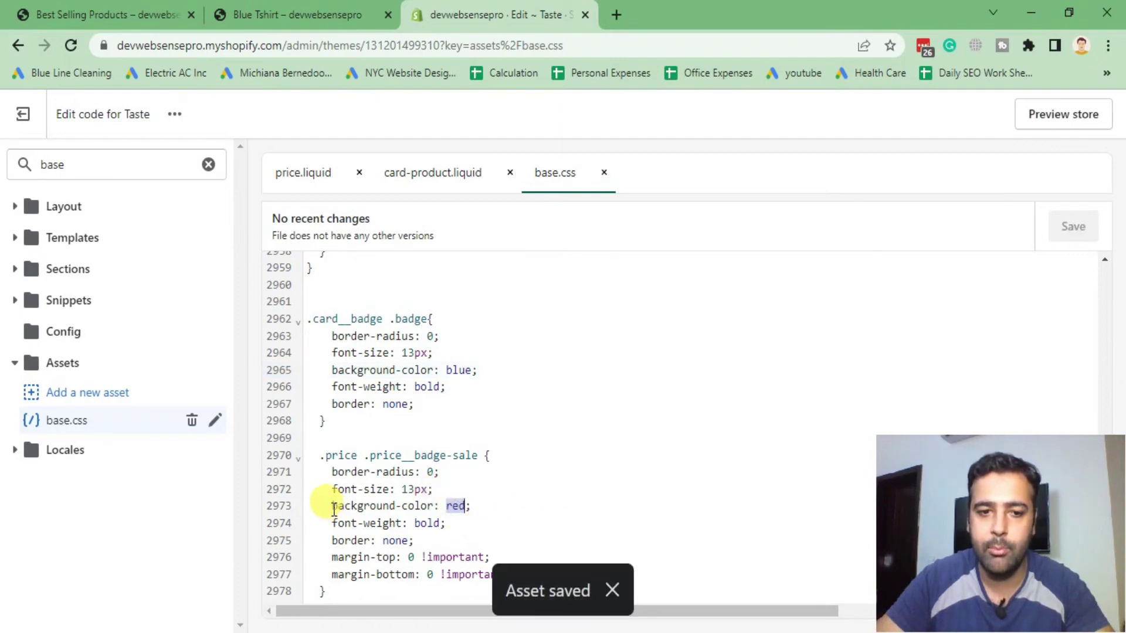
drag(334, 509, 466, 508)
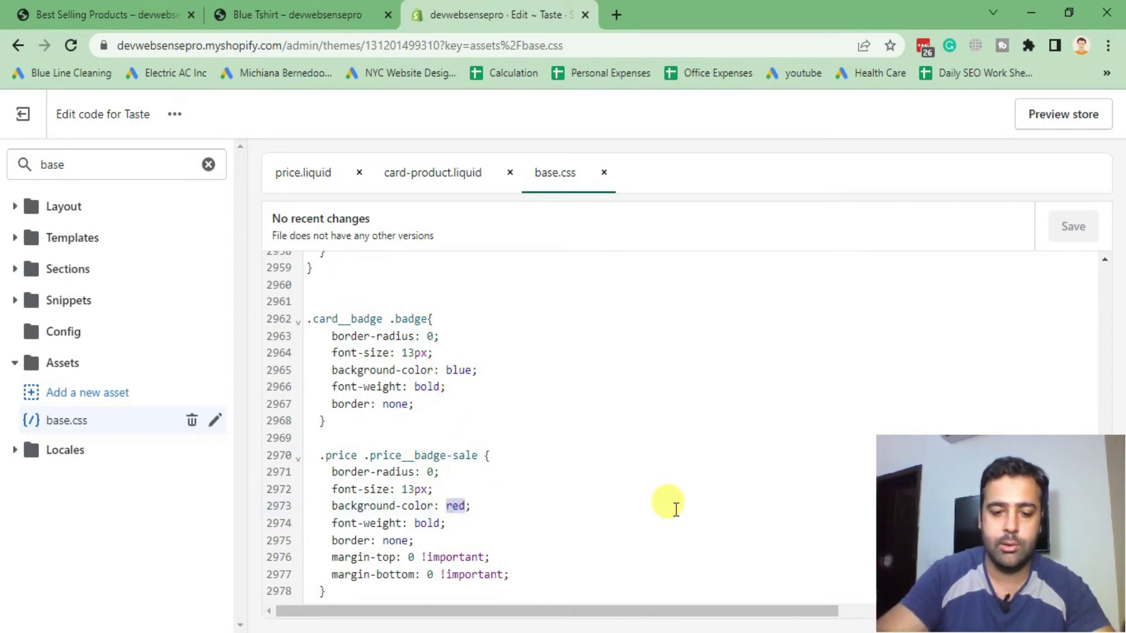
text(blue)
click(764, 423)
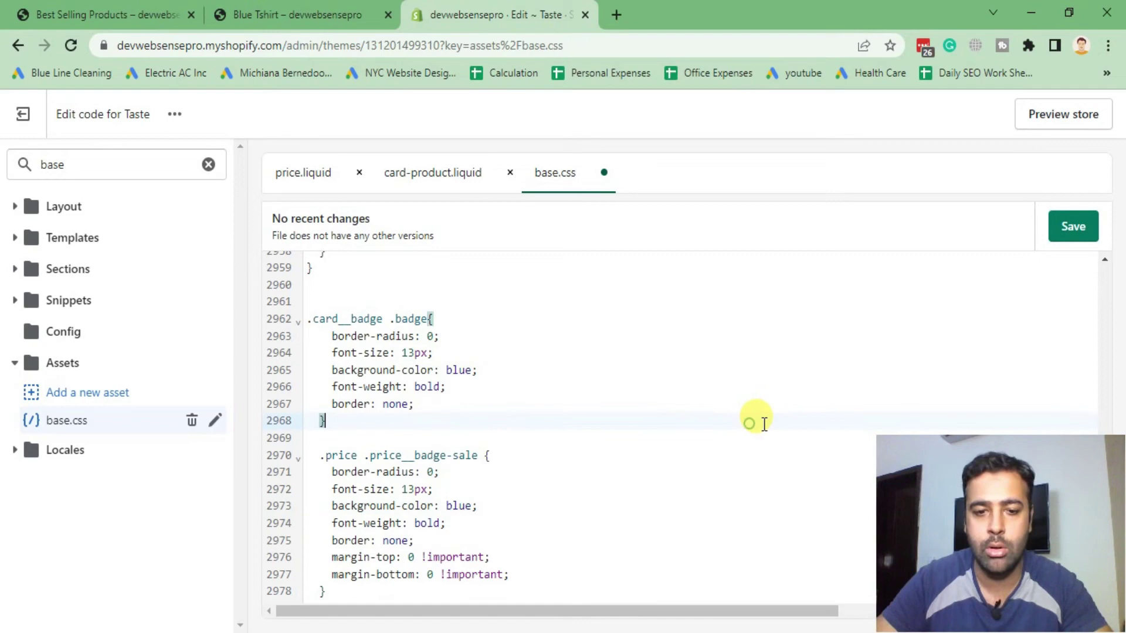
click(1072, 227)
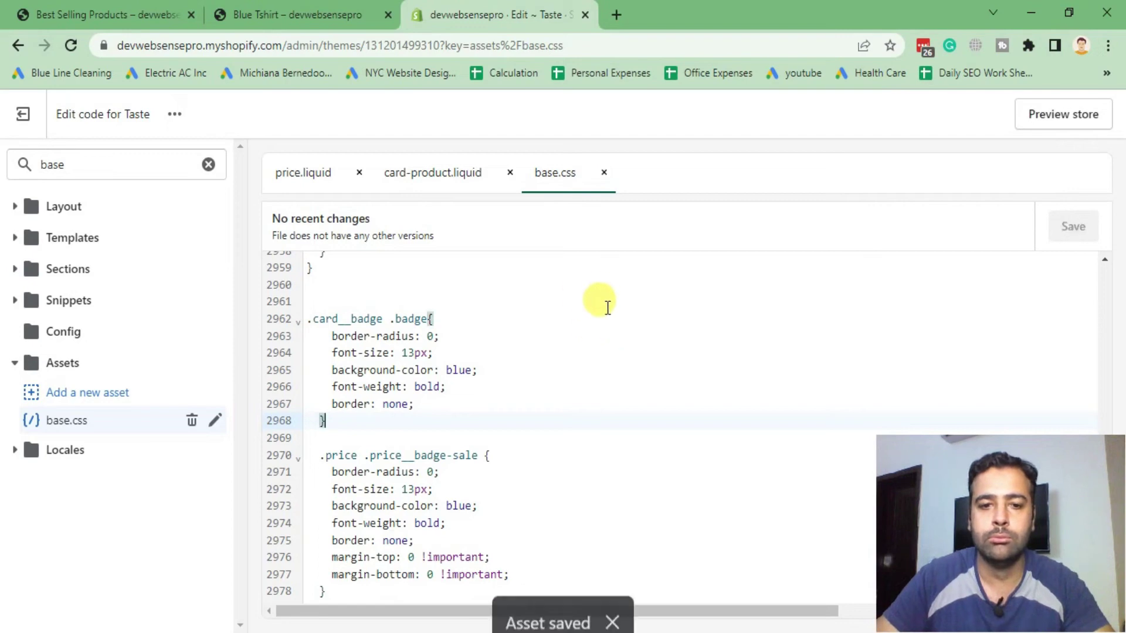
click(287, 23)
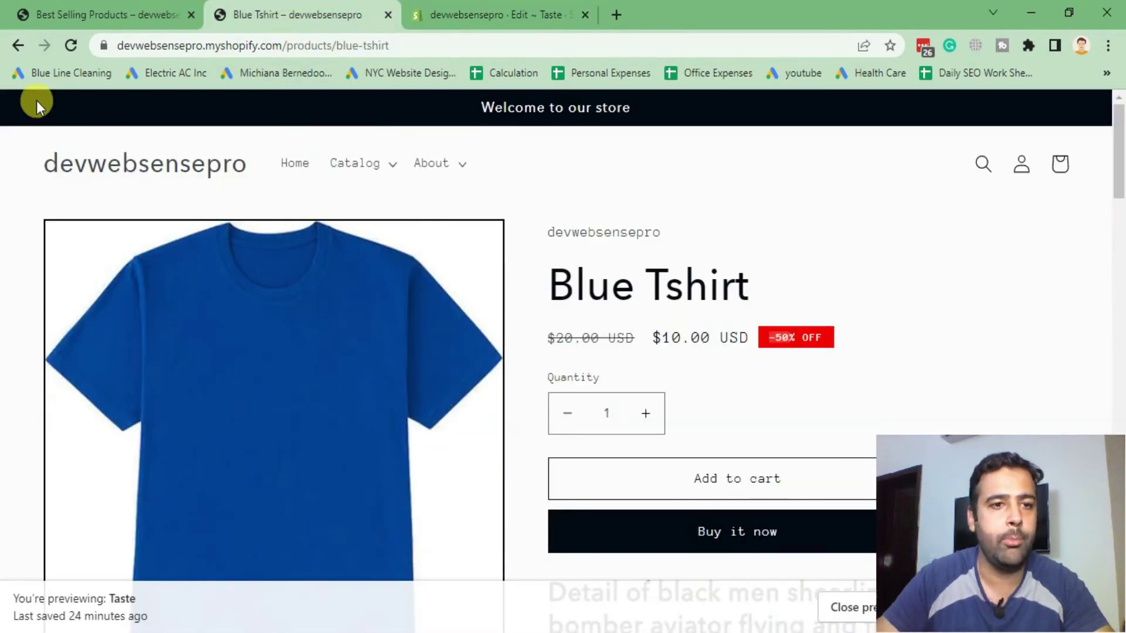
click(70, 45)
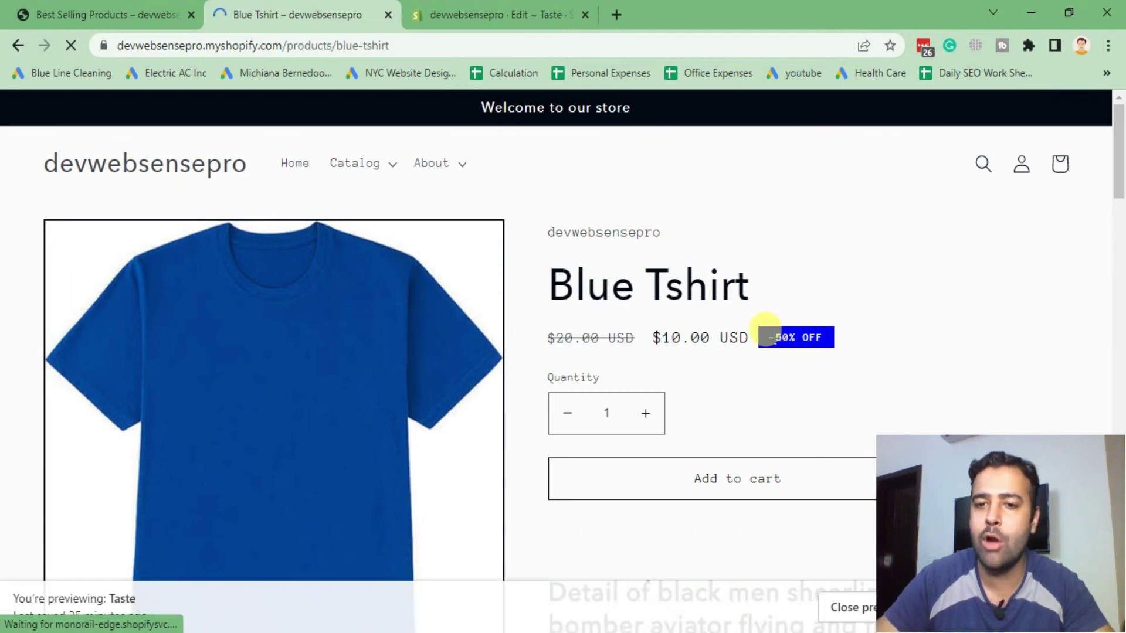
click(116, 14)
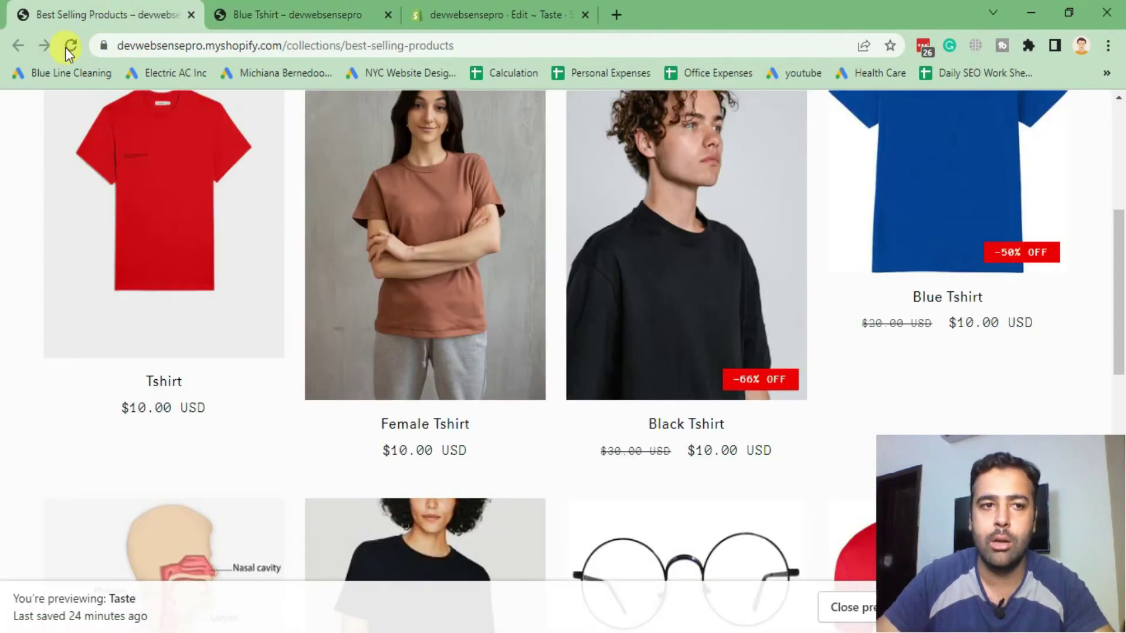
click(67, 47)
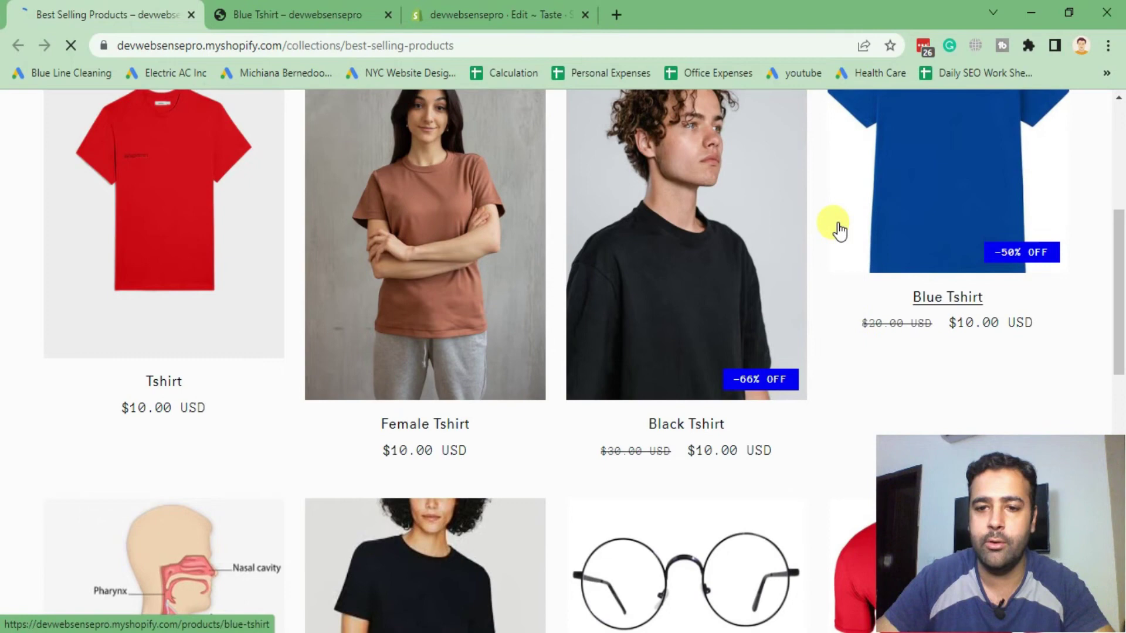
scroll(838, 231, down, 3)
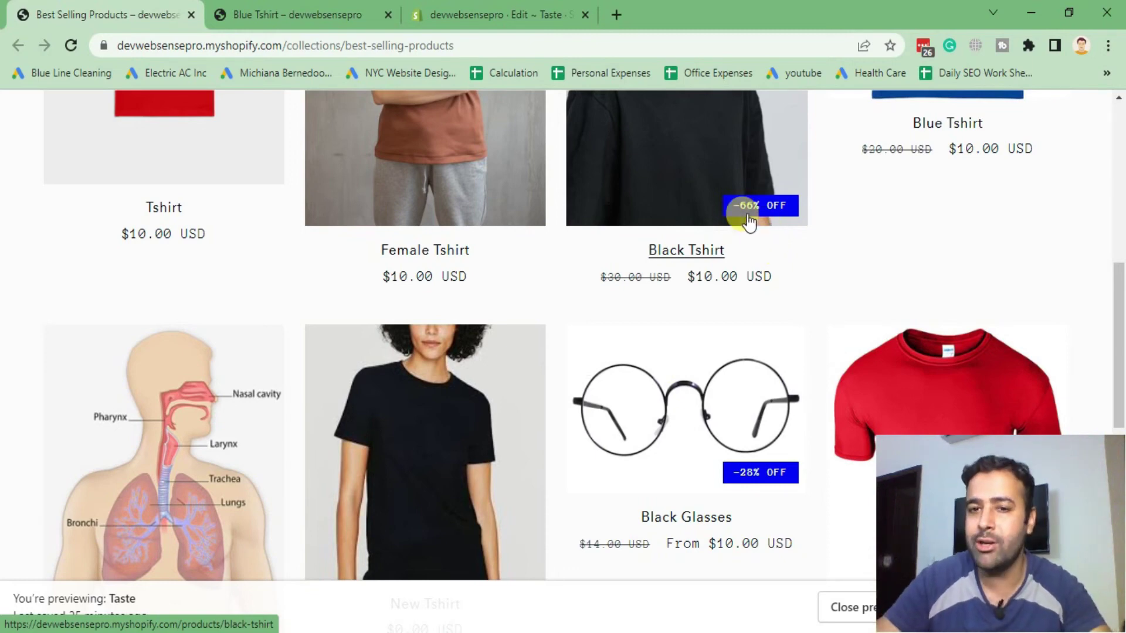
click(513, 16)
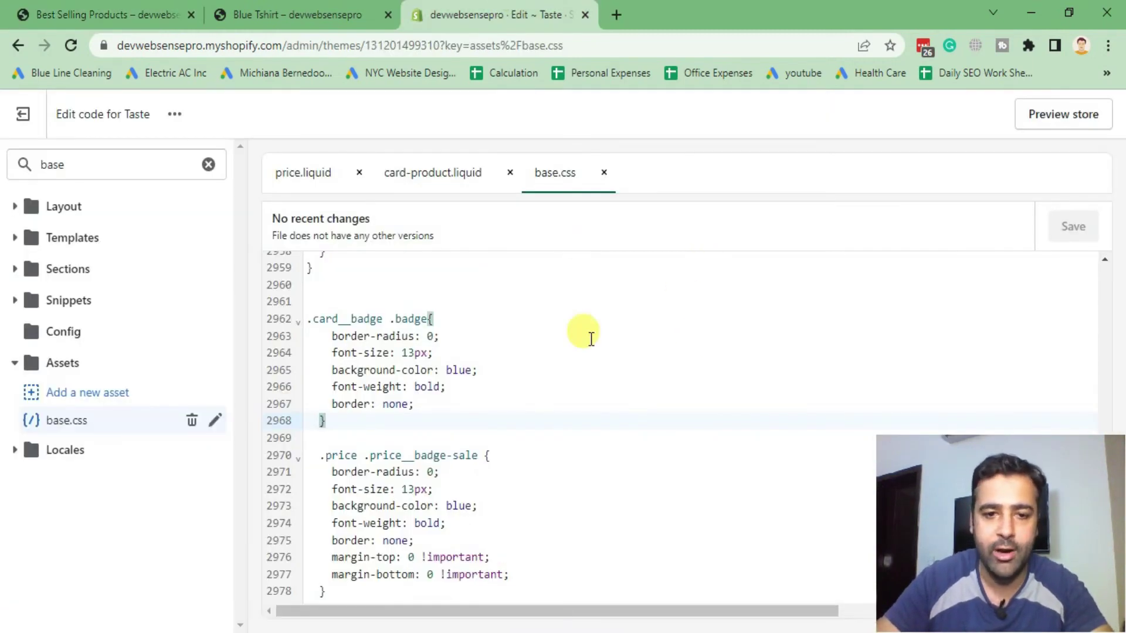
Raise both sale badge font sizes from 13px to 20px and save.
click(407, 490)
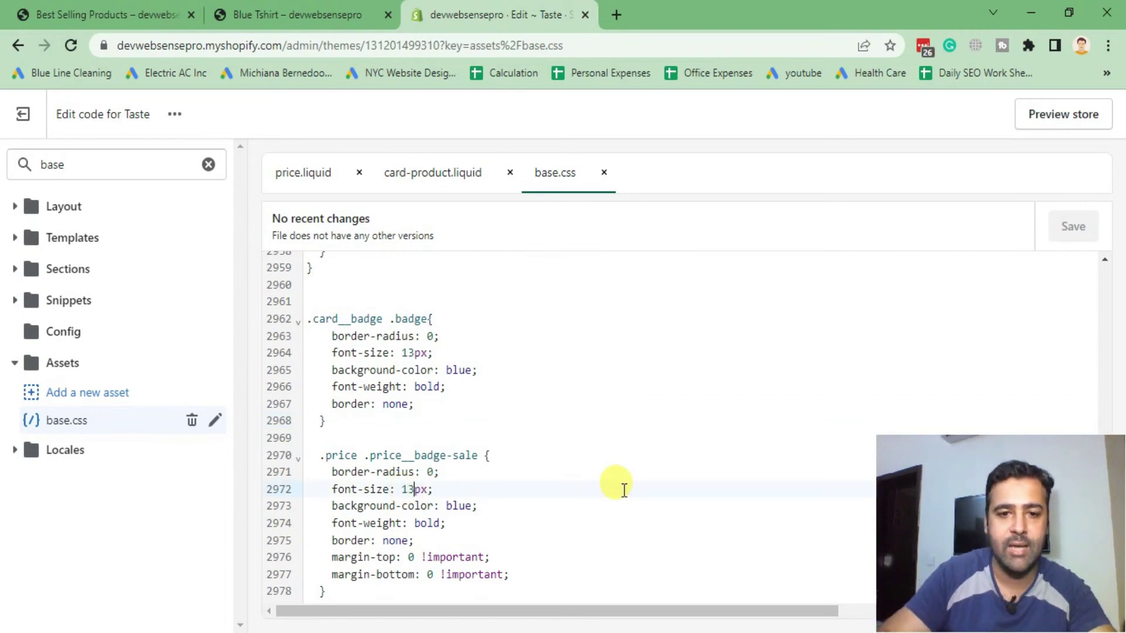
key(Left)
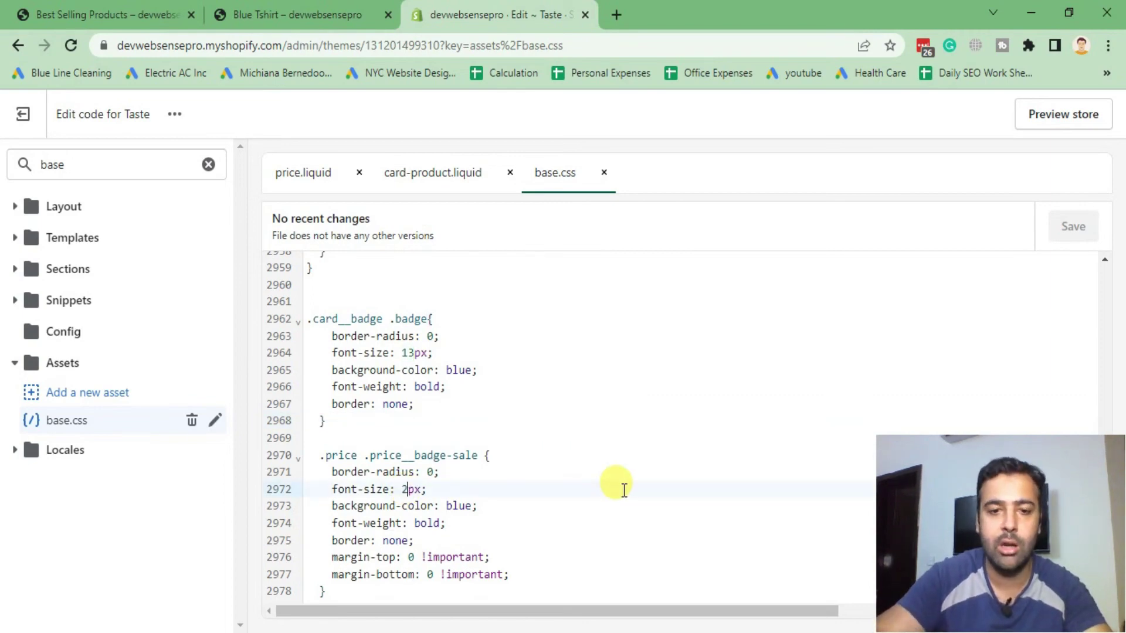
text(-)
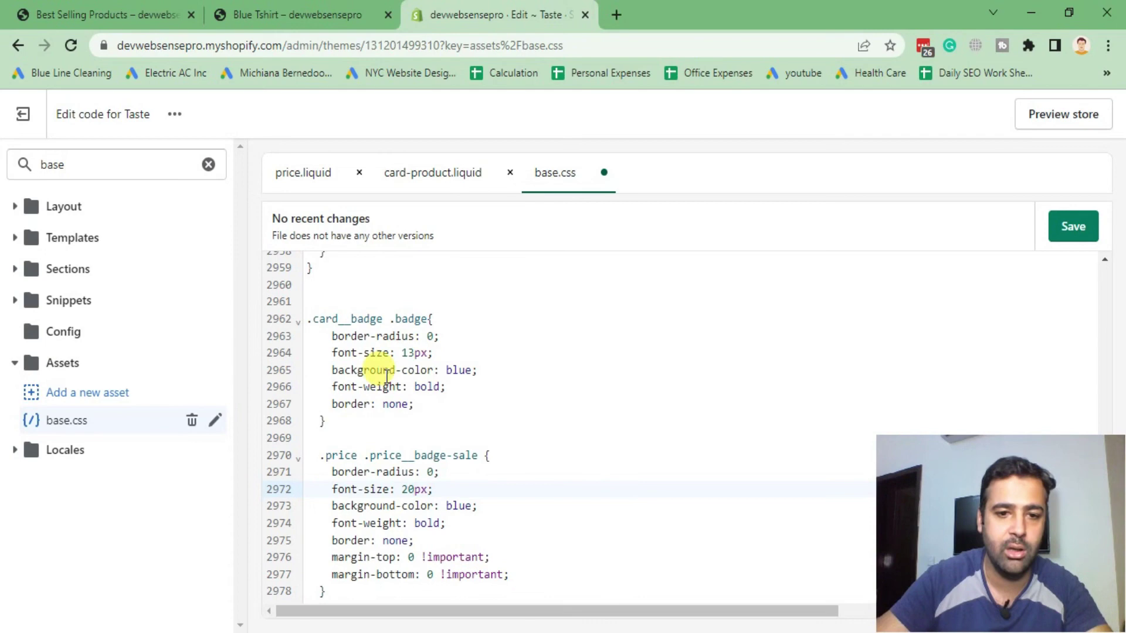
click(413, 352)
key(shift+Left)
key(shift+Left)
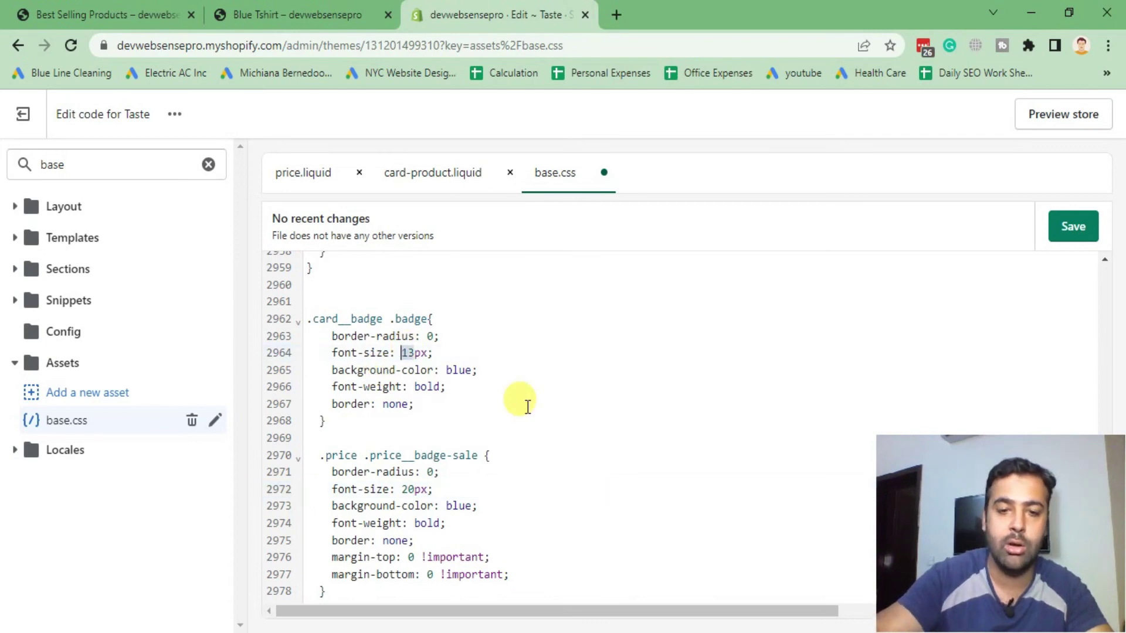
text(20)
click(1062, 236)
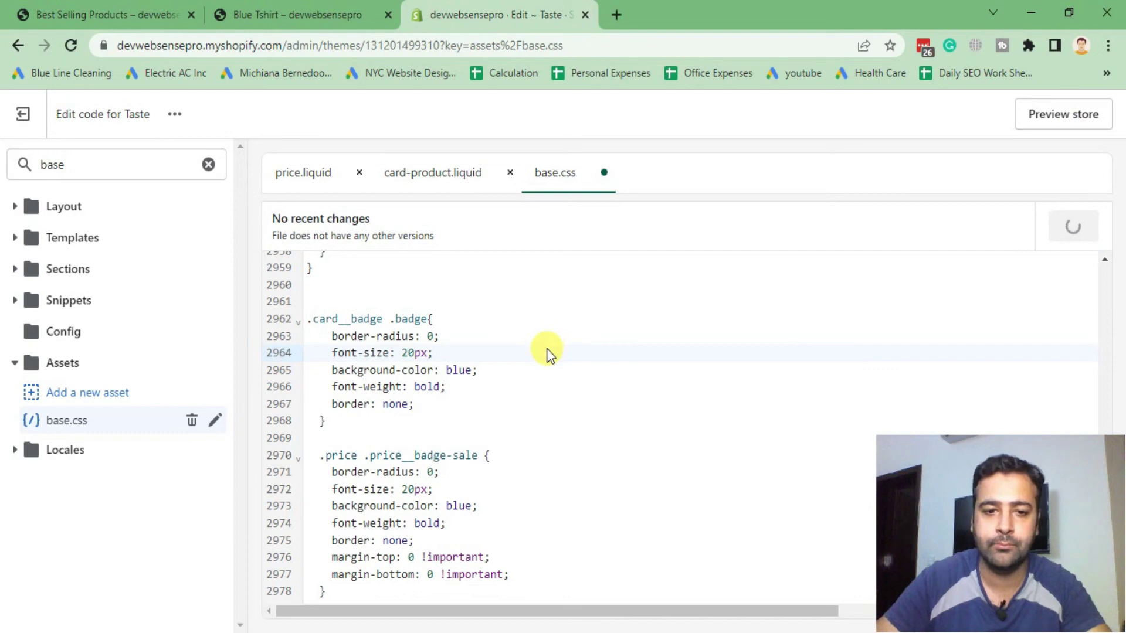
Set a 10px border-radius on both the card and price sale badges.
click(427, 338)
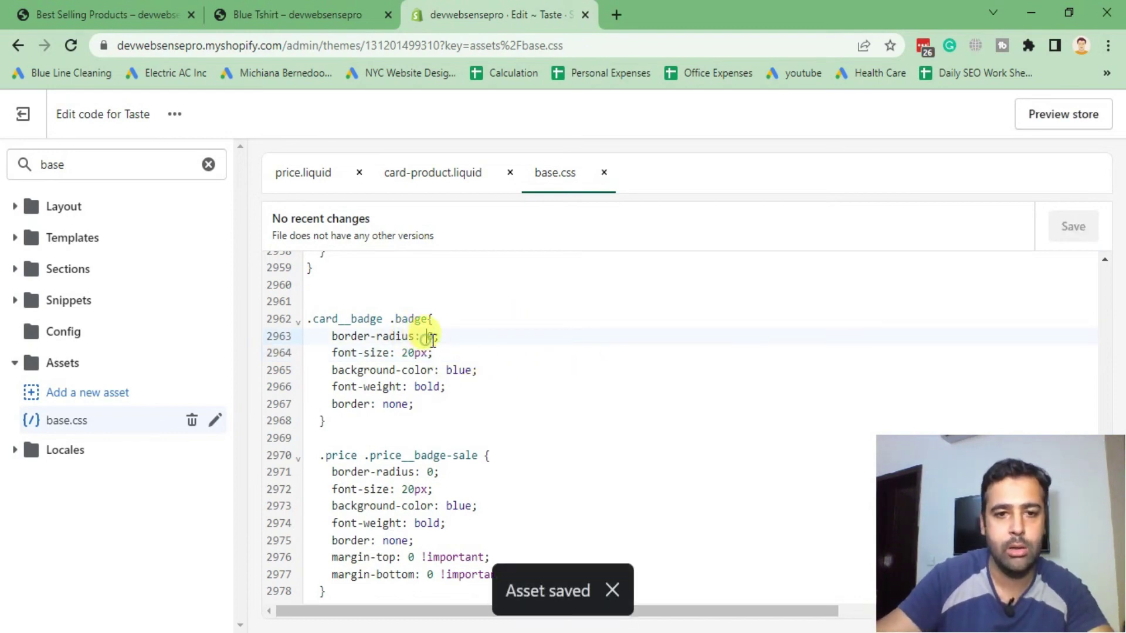
text(1)
key(Right)
text(px)
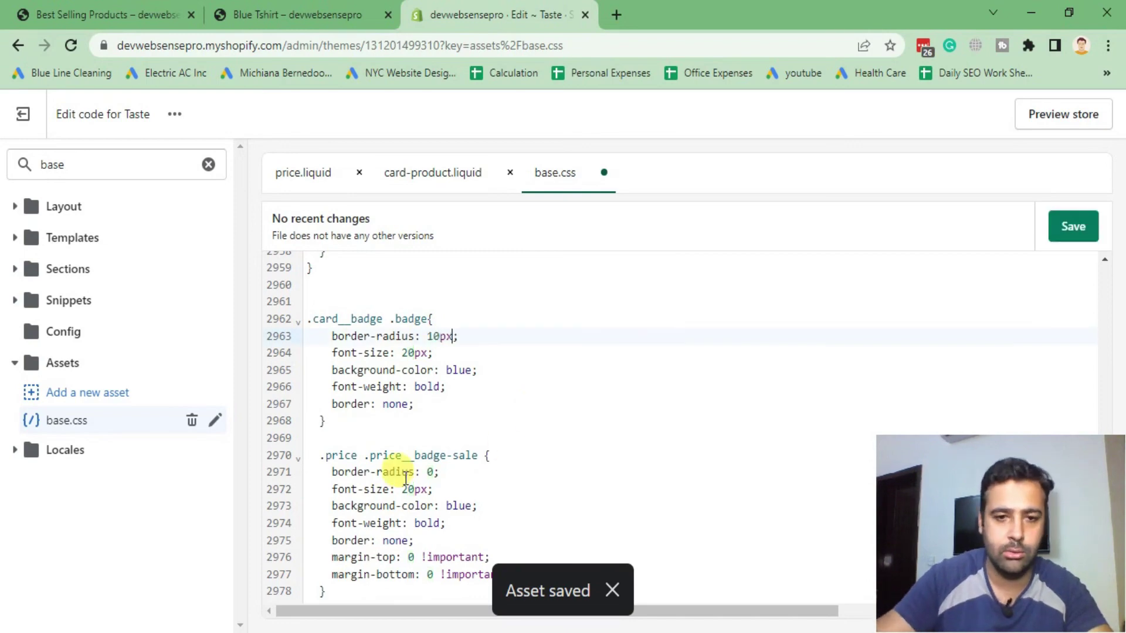
double_click(430, 472)
text(1)
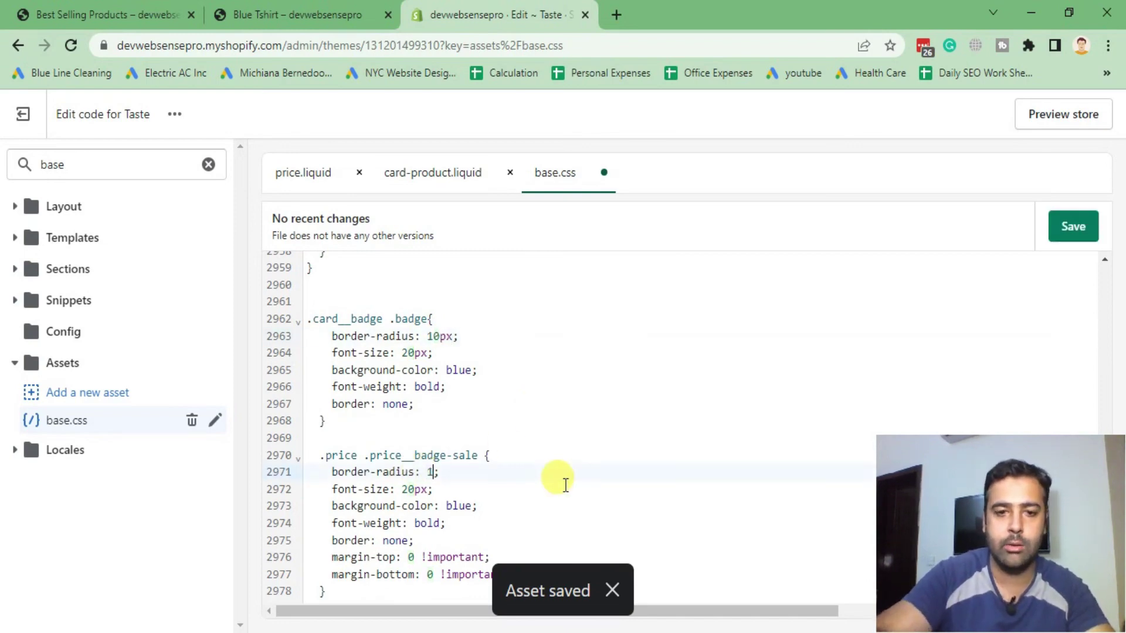
text(0px)
click(642, 455)
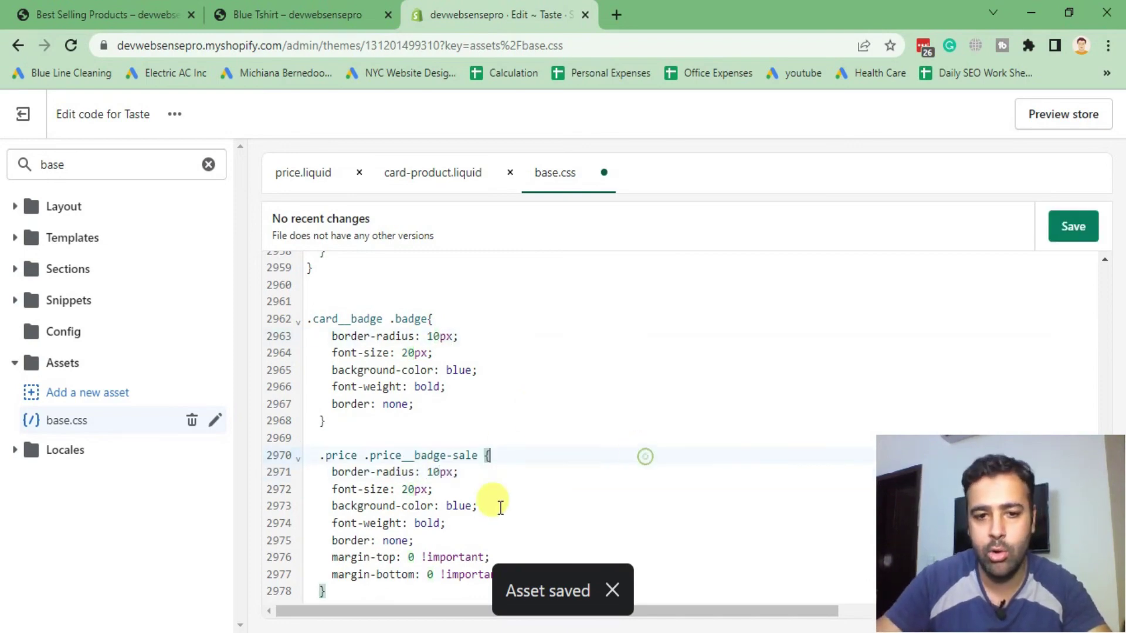
Switch both sale badge backgrounds from blue to red and save base.css.
double_click(461, 506)
text(red)
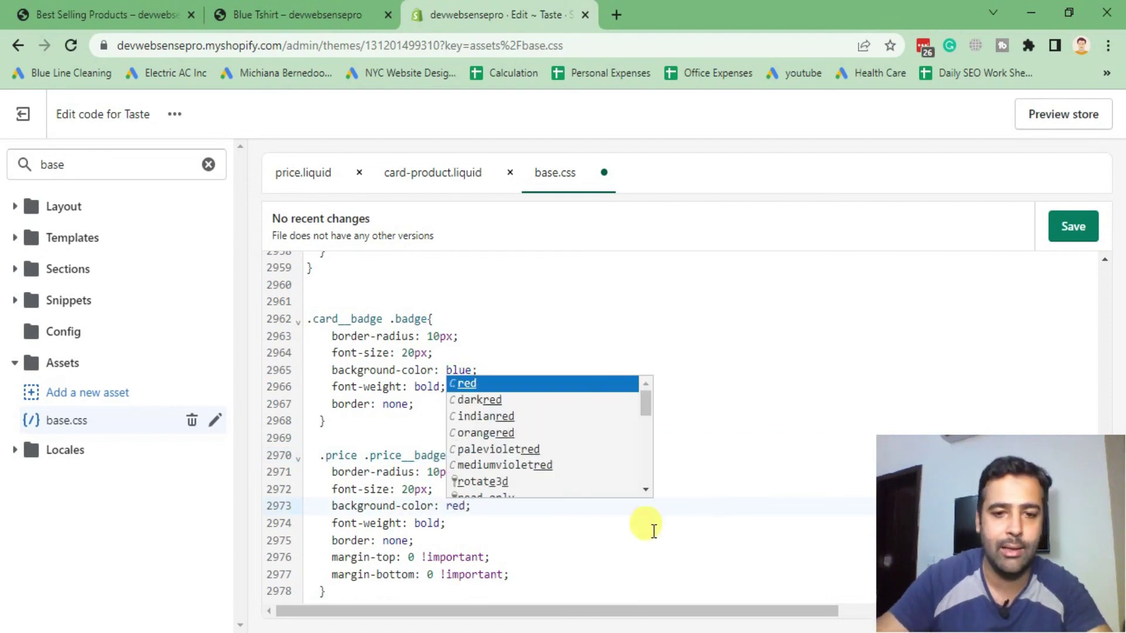
click(472, 368)
double_click(460, 370)
text(re)
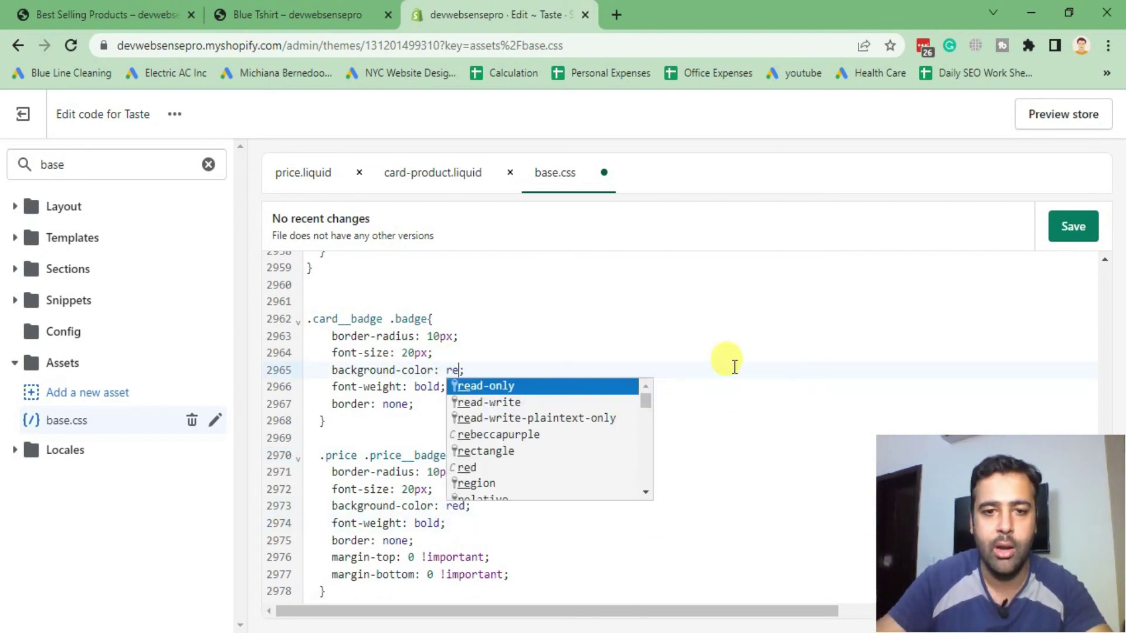
text(d)
key(End)
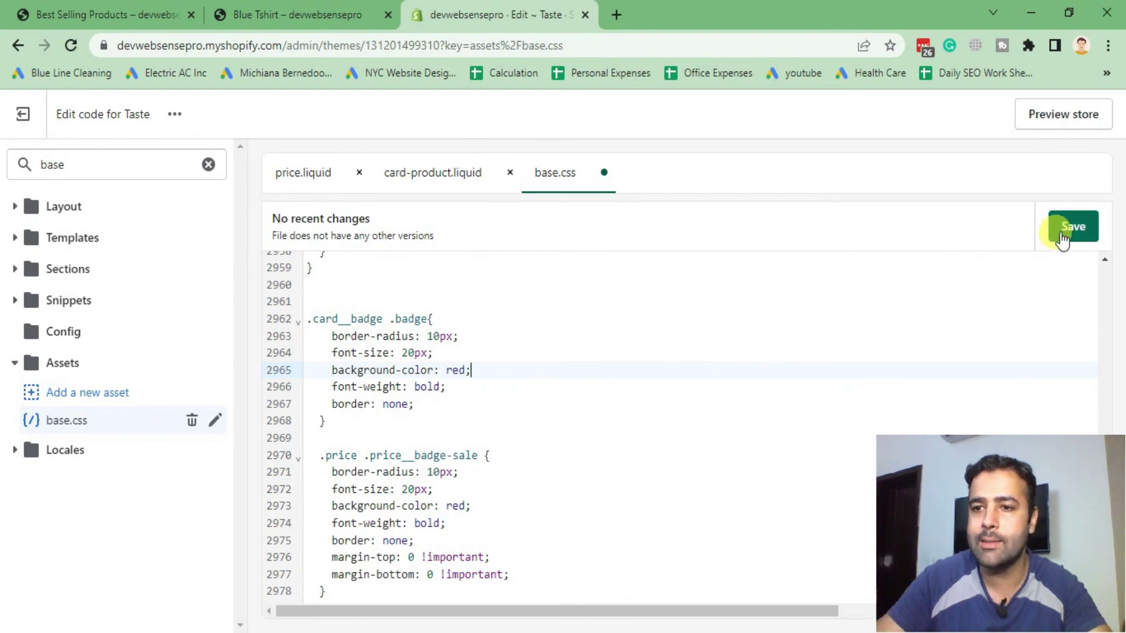
click(1062, 234)
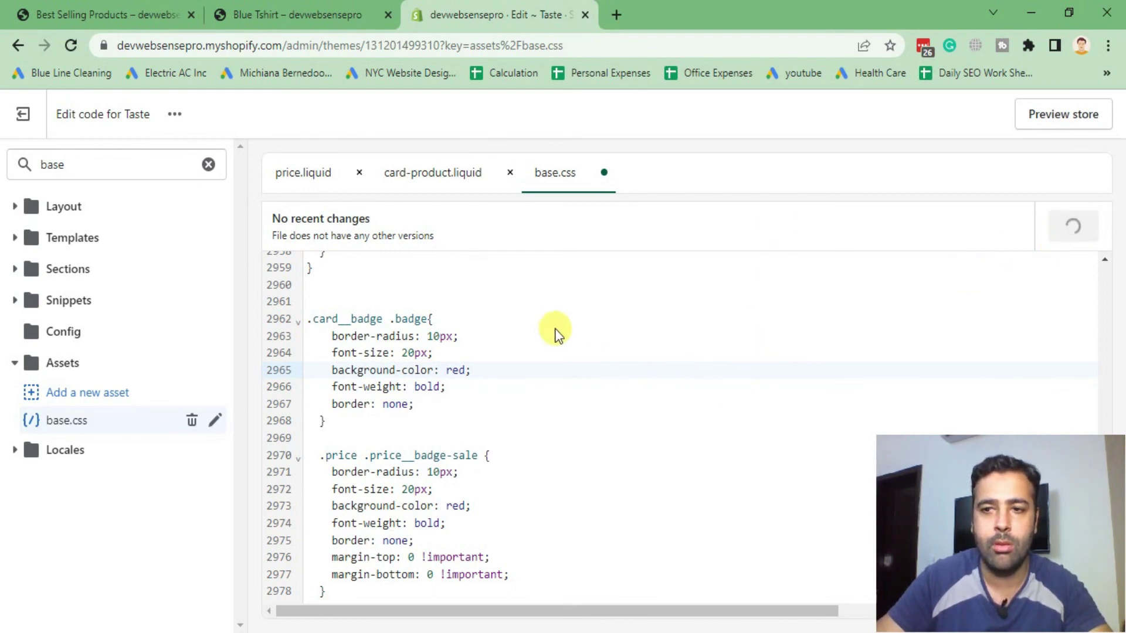
Refresh the Blue Tshirt page and Best Selling grid to check the new rounded red '-XX% OFF' badges.
click(324, 19)
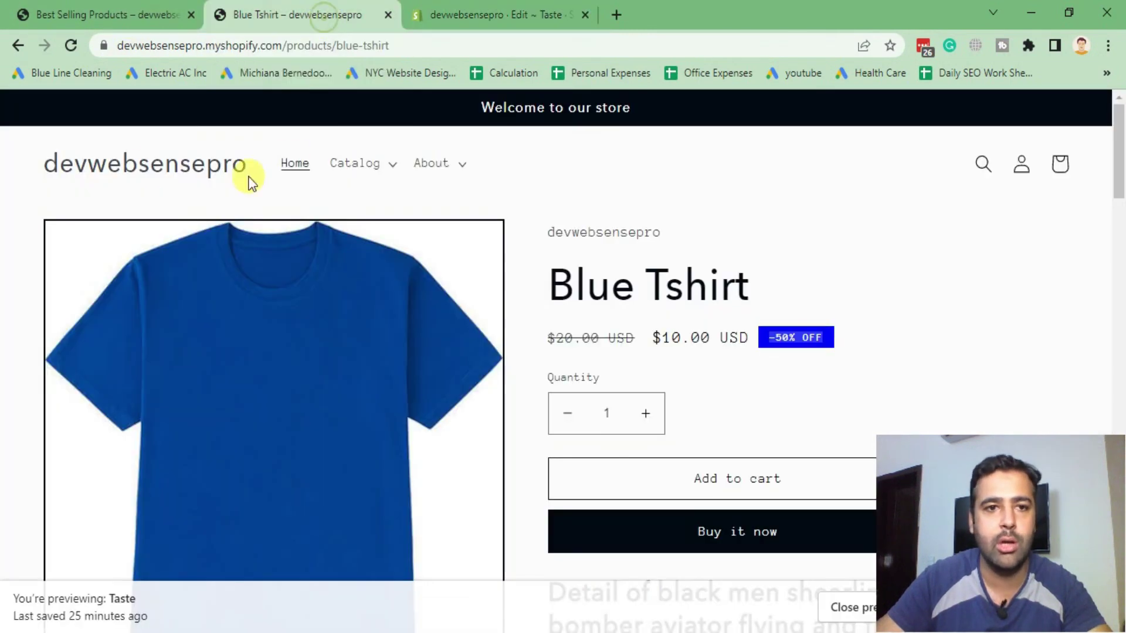
click(71, 45)
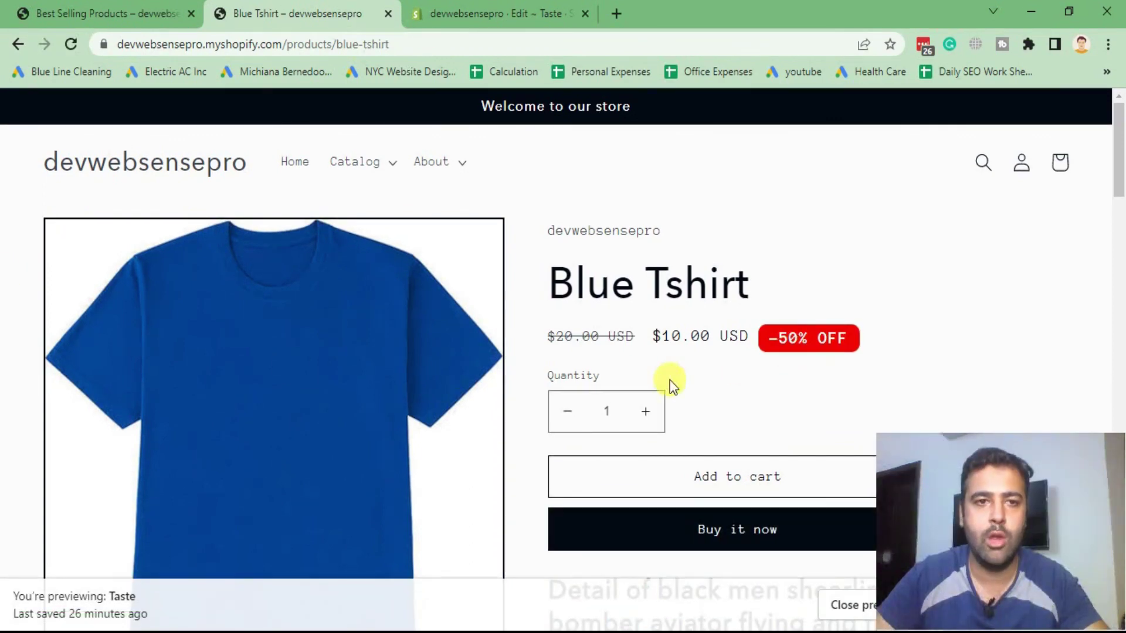
click(90, 22)
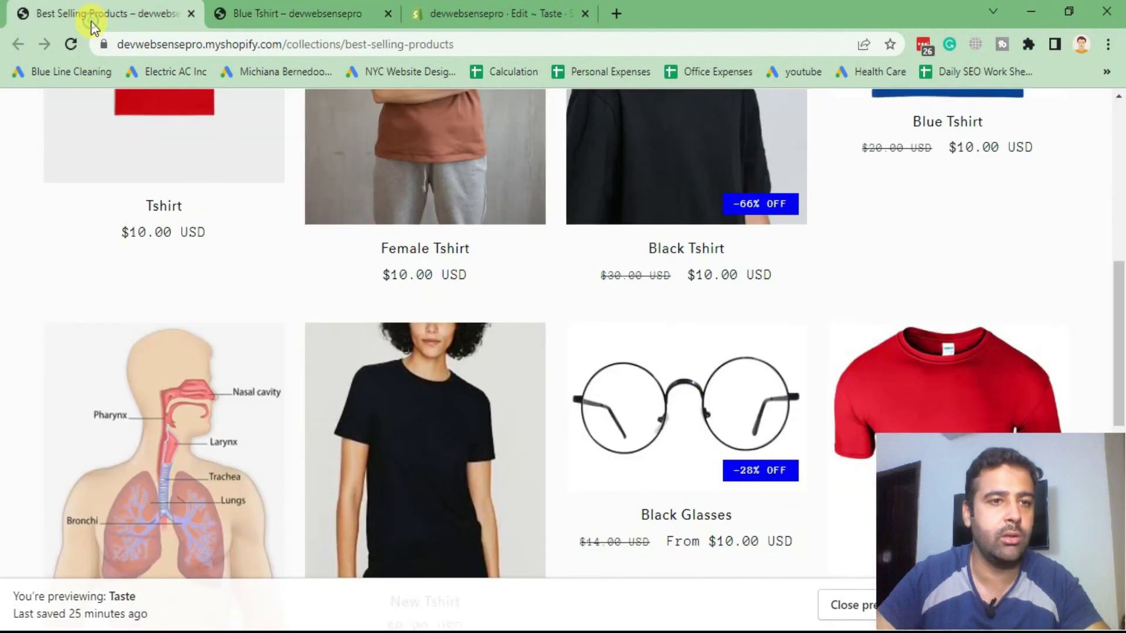
click(70, 44)
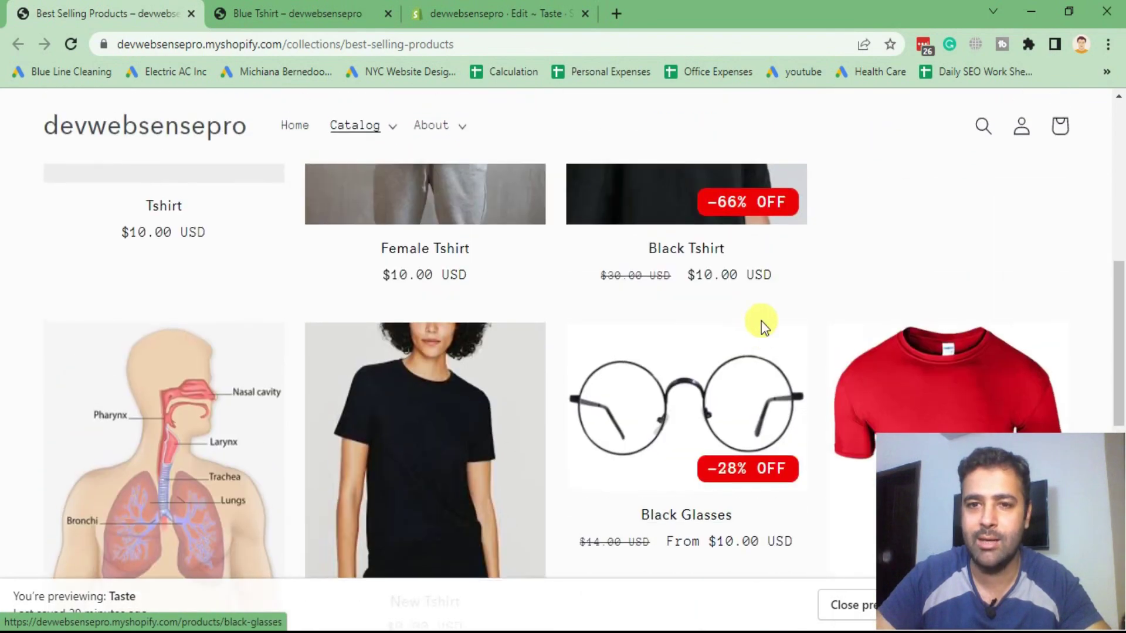
scroll(756, 319, down, 3)
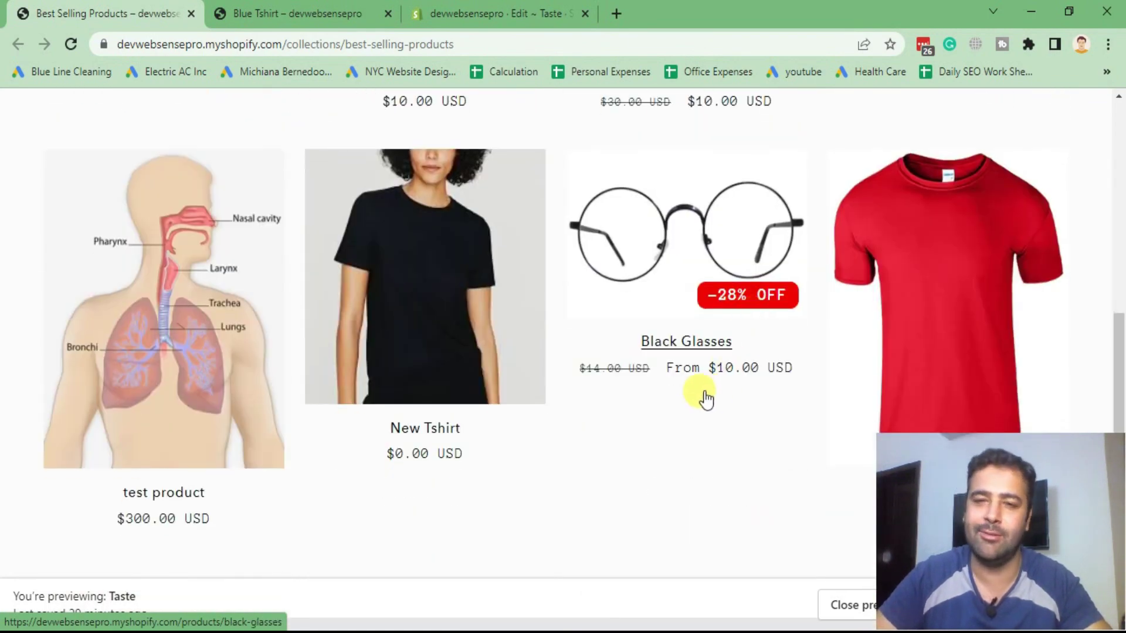